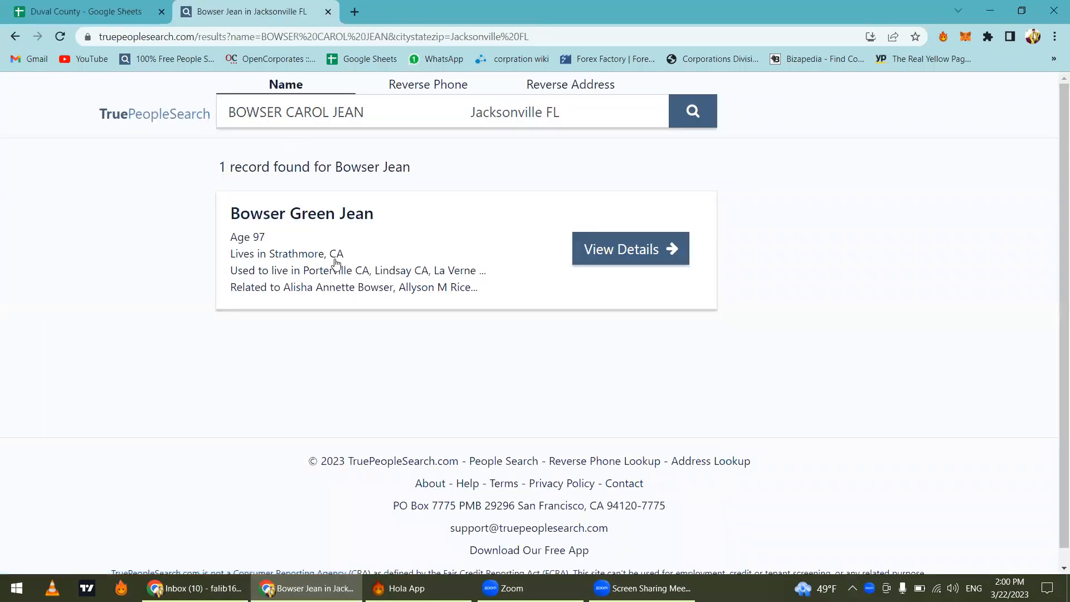
# In the Duval County sheet, select the owner name in row 17, then return to the TruePeopleSearch results.
pyautogui.click(2, 2)
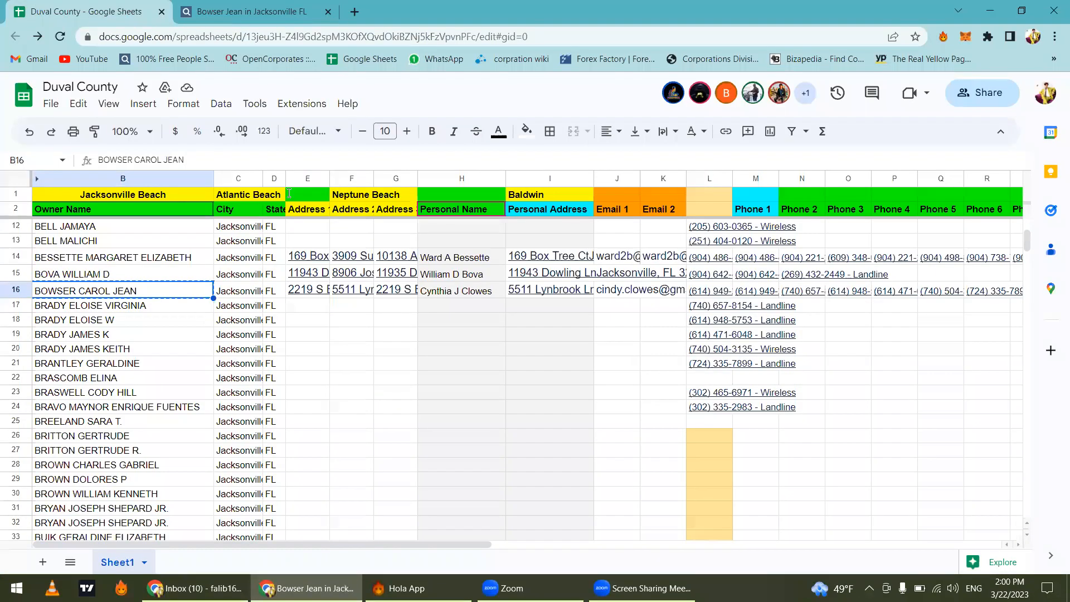
pyautogui.scroll(1, 114, 284)
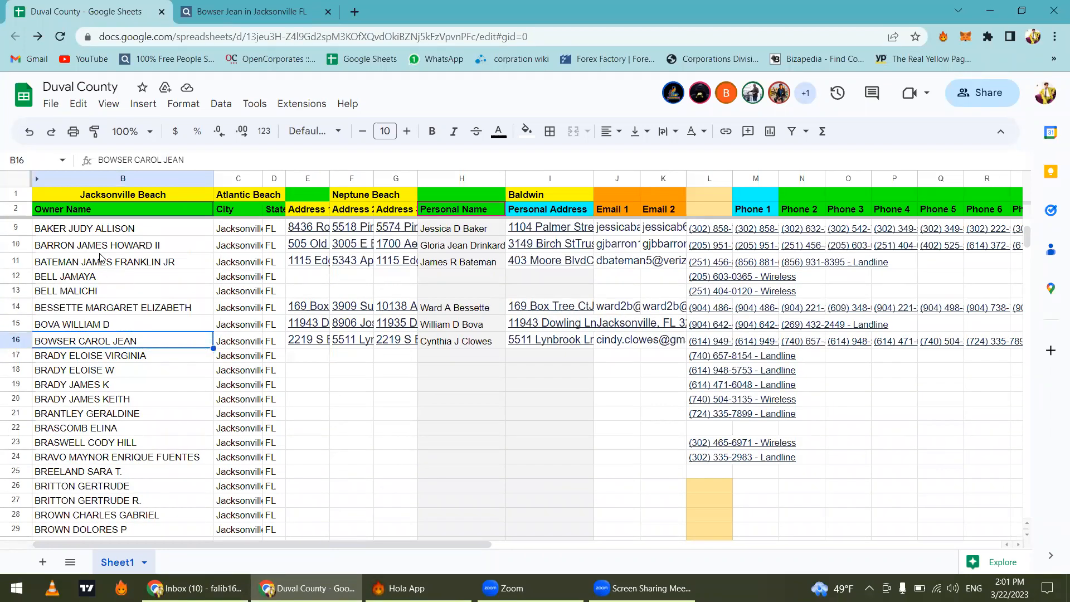
pyautogui.click(58, 328)
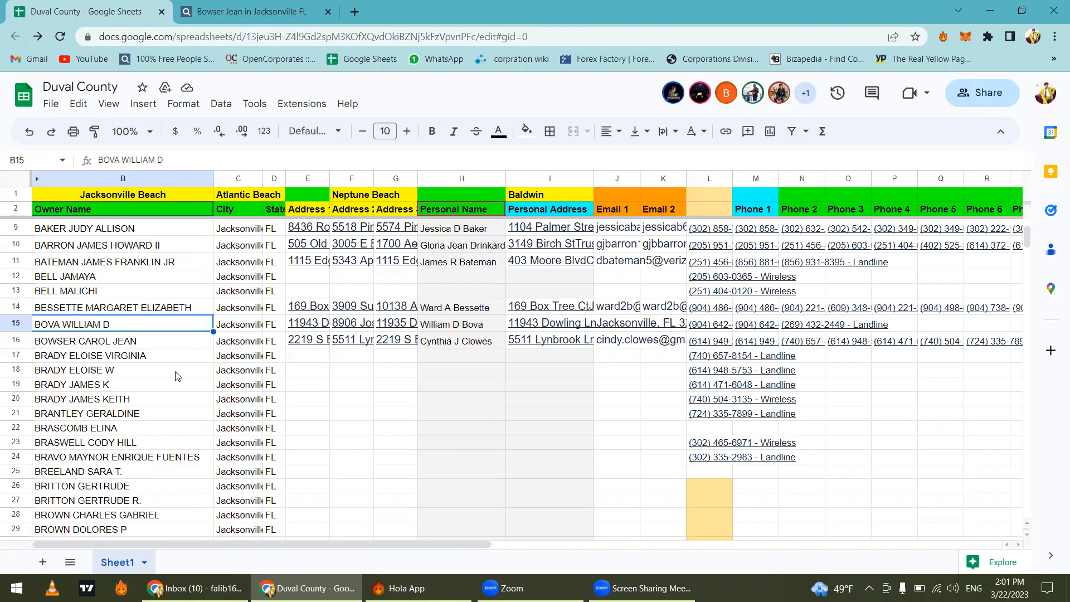
pyautogui.press('Down')
pyautogui.press('Down')
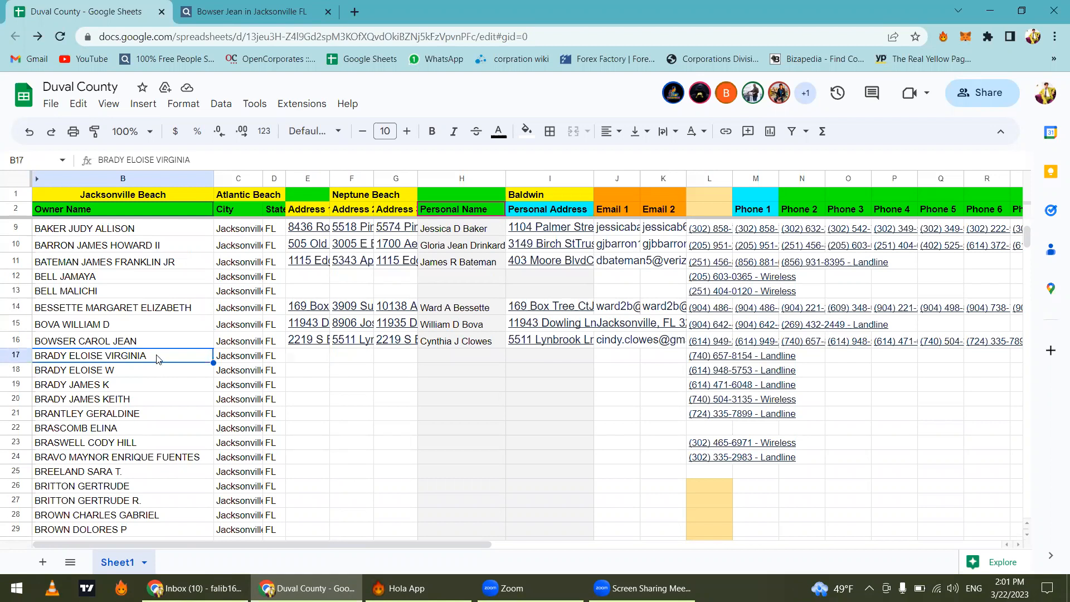
pyautogui.click(258, 6)
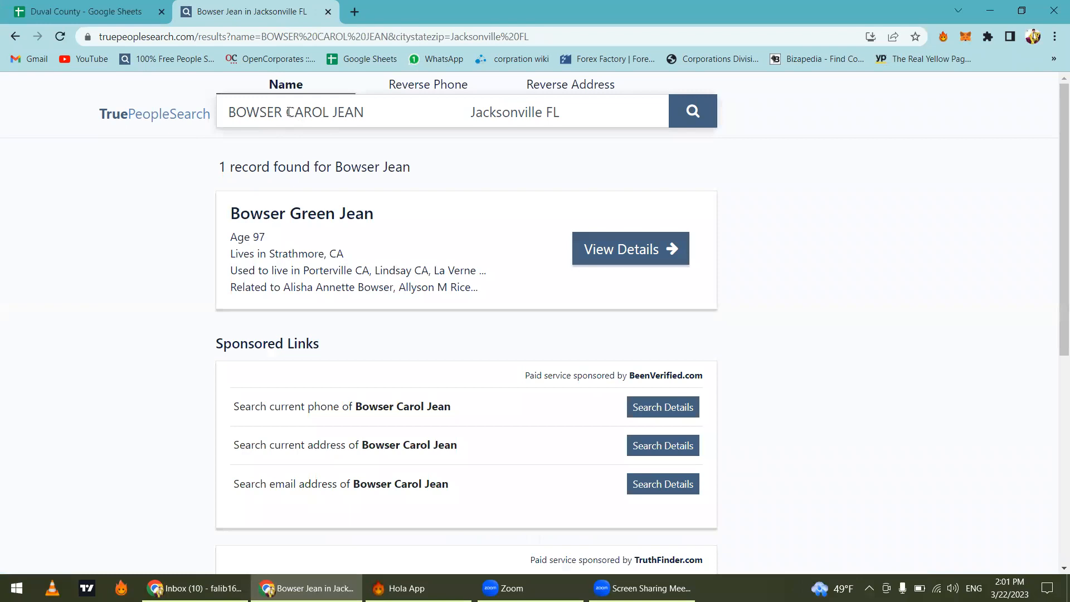
pyautogui.doubleClick(282, 111)
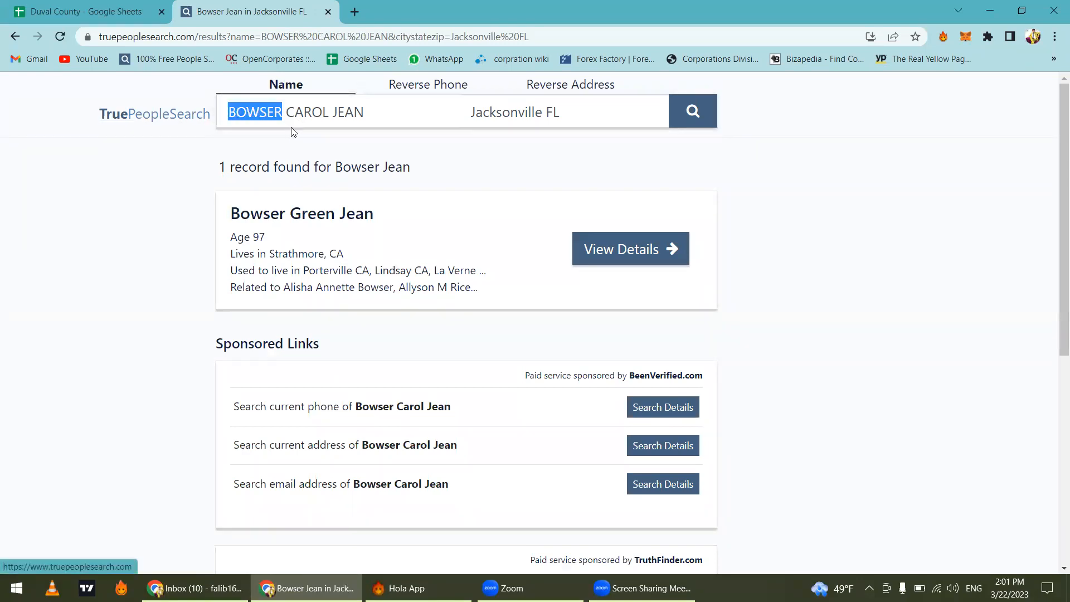
pyautogui.moveTo(288, 112); pyautogui.dragTo(366, 110)
pyautogui.moveTo(286, 112); pyautogui.dragTo(395, 110)
pyautogui.hotkey('ctrl', 'c')
pyautogui.press('BackSpace')
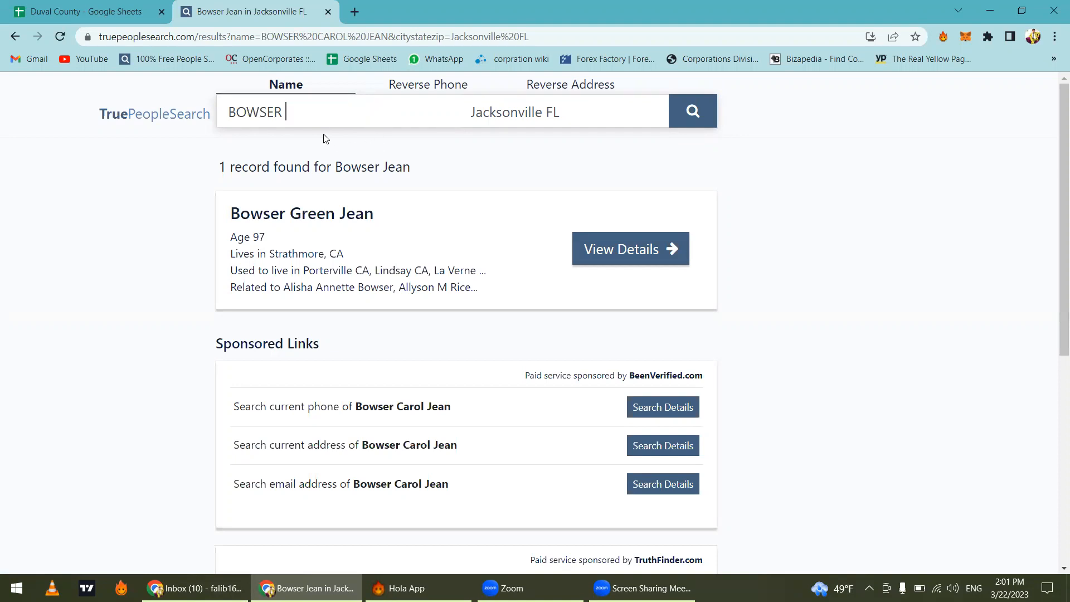
pyautogui.hotkey('ctrl', 'v')
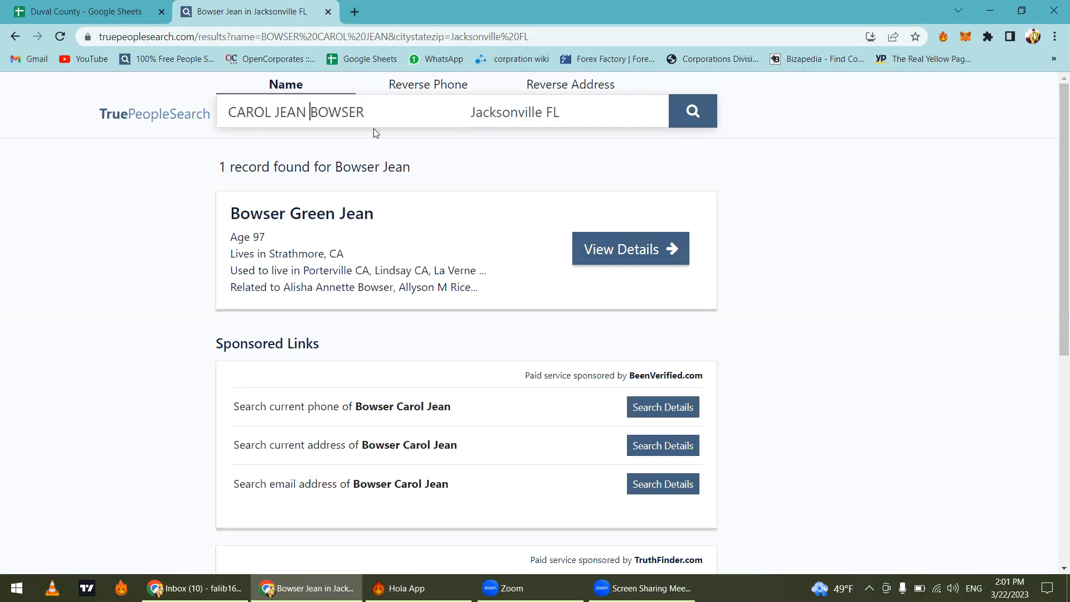
pyautogui.hotkey('ctrl', 'z')
pyautogui.hotkey('ctrl', 'z')
pyautogui.hotkey('ctrl', 'z')
# Move the surname to the end of the searched owner's name and run the search for Jacksonville FL.
pyautogui.click(286, 111)
pyautogui.moveTo(282, 111); pyautogui.dragTo(208, 112)
pyautogui.hotkey('ctrl', 'x')
pyautogui.click(383, 110)
pyautogui.hotkey('ctrl', 'v')
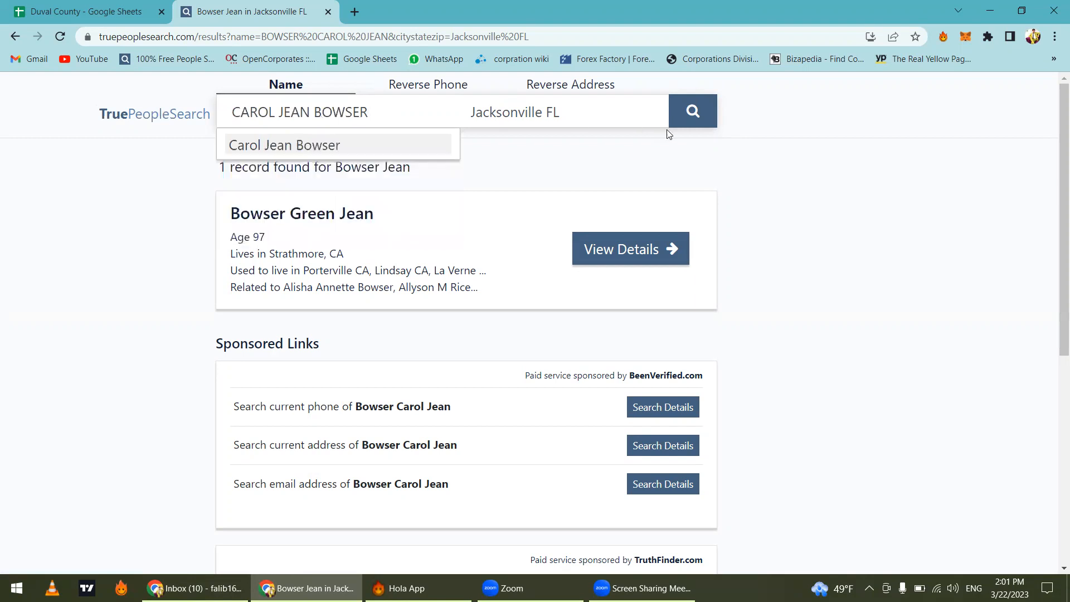
pyautogui.click(692, 114)
# Open the details of the matching record for the row 16 owner.
pyautogui.click(146, 8)
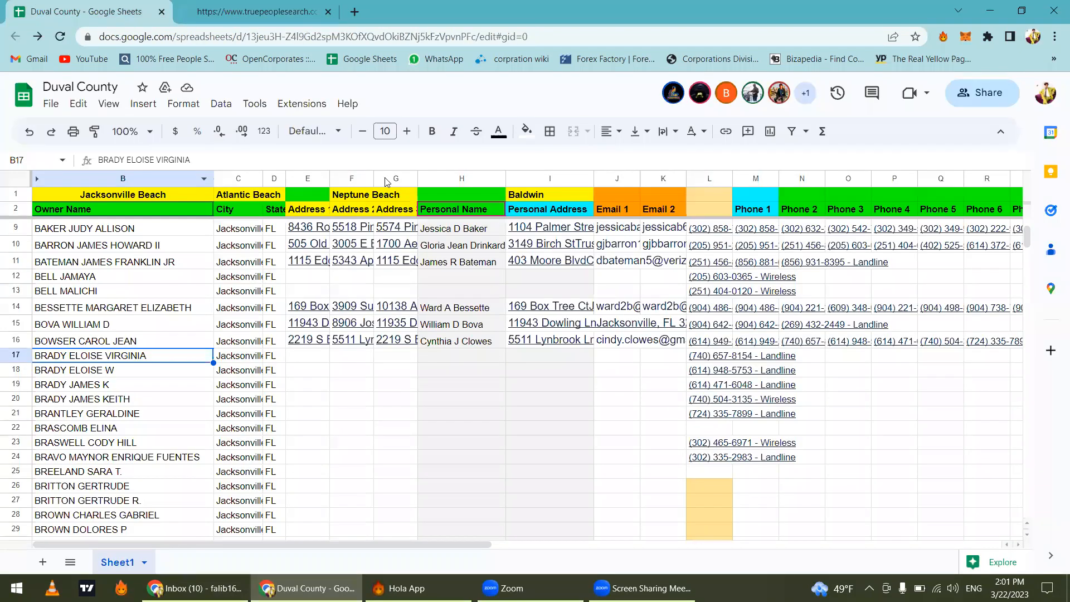
pyautogui.hotkey('ctrl', 'Tab')
pyautogui.moveTo(276, 255); pyautogui.dragTo(416, 254)
pyautogui.click(383, 249)
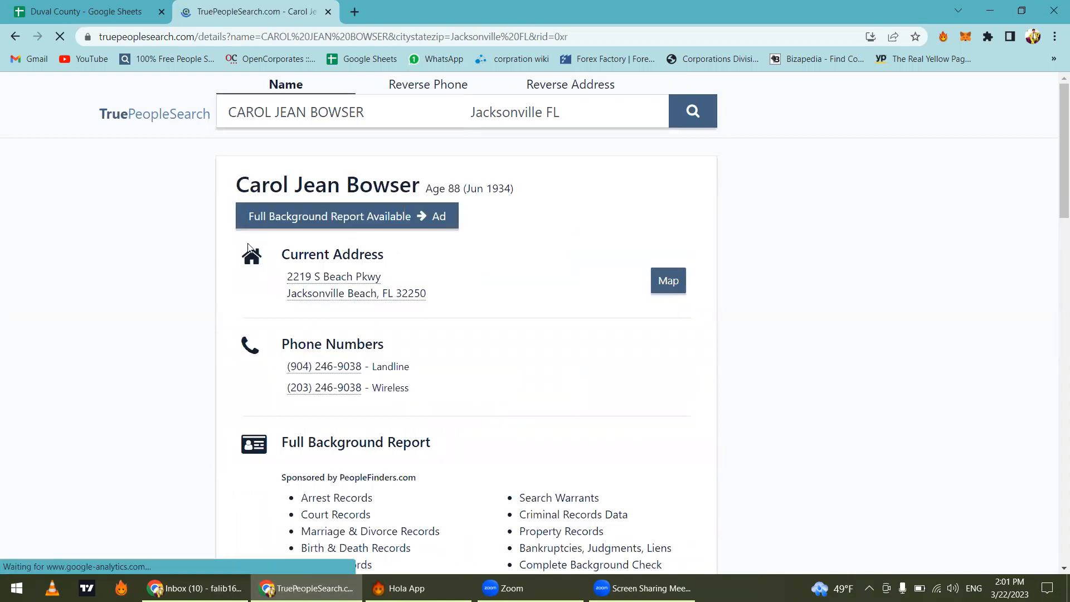
# Copy the row 17 owner's name from the sheet and search for it on TruePeopleSearch in Jacksonville FL.
pyautogui.hotkey('ctrl', 'Tab')
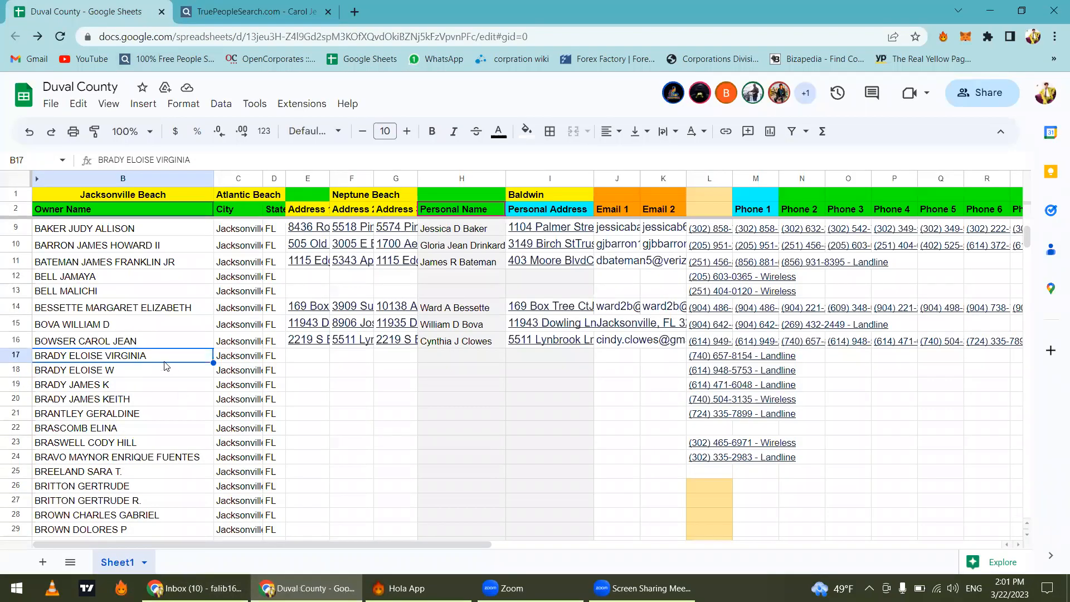
pyautogui.click(301, 8)
pyautogui.tripleClick(425, 123)
pyautogui.hotkey('ctrl', 'v')
pyautogui.press('Return')
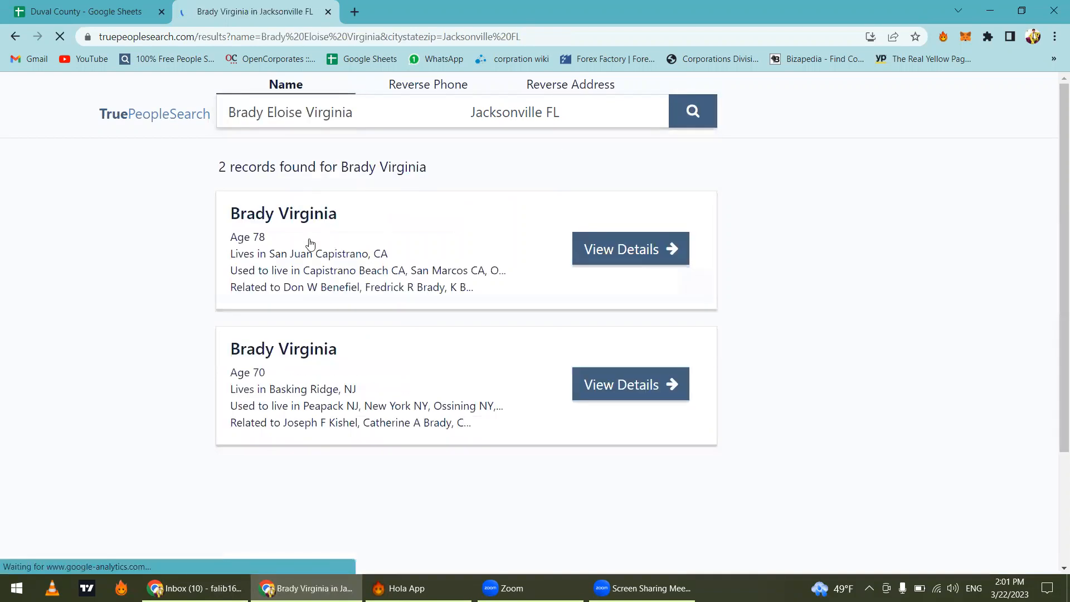
# Rearrange the row 17 owner's name so the surname comes last and repeat the Jacksonville FL search.
pyautogui.moveTo(268, 112); pyautogui.dragTo(315, 113)
pyautogui.moveTo(408, 125); pyautogui.dragTo(416, 125)
pyautogui.hotkey('ctrl', 'x')
pyautogui.press('Home')
pyautogui.hotkey('ctrl', 'v')
pyautogui.click(699, 117)
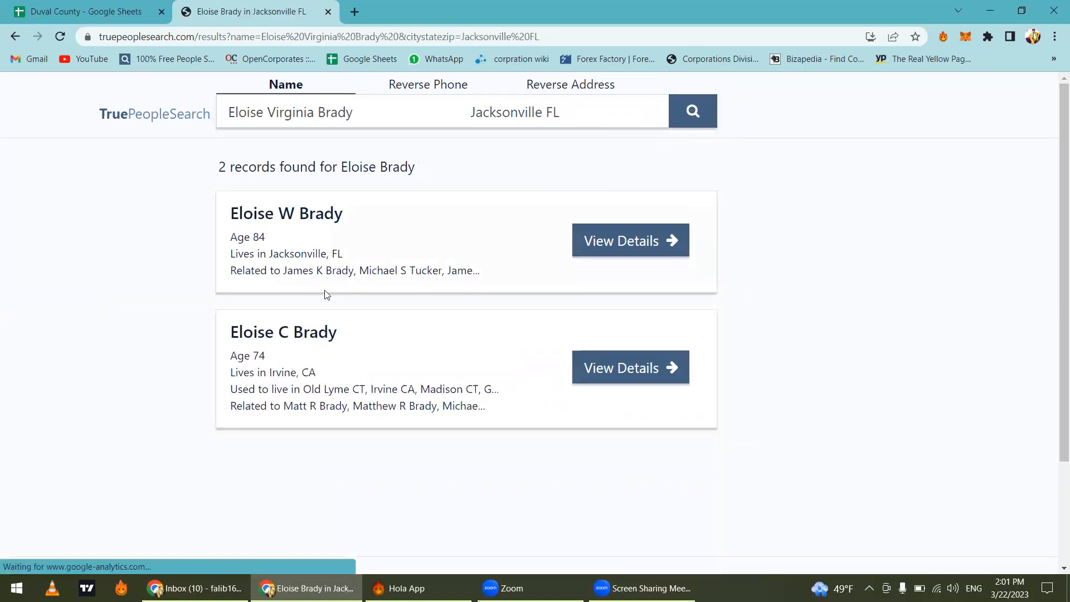
# Copy the current address from the row 17 owner's Jacksonville record into cell E17 of the sheet.
pyautogui.moveTo(283, 279); pyautogui.dragTo(396, 293)
pyautogui.click(134, 12)
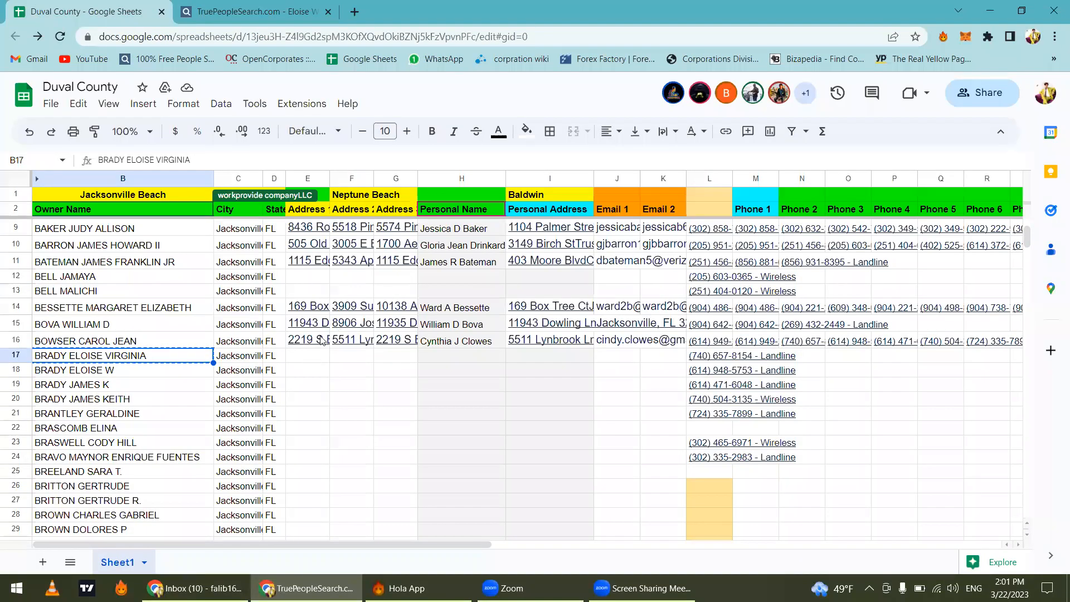
pyautogui.press('Right')
pyautogui.press('Right')
pyautogui.press('Right')
pyautogui.hotkey('ctrl', 'v')
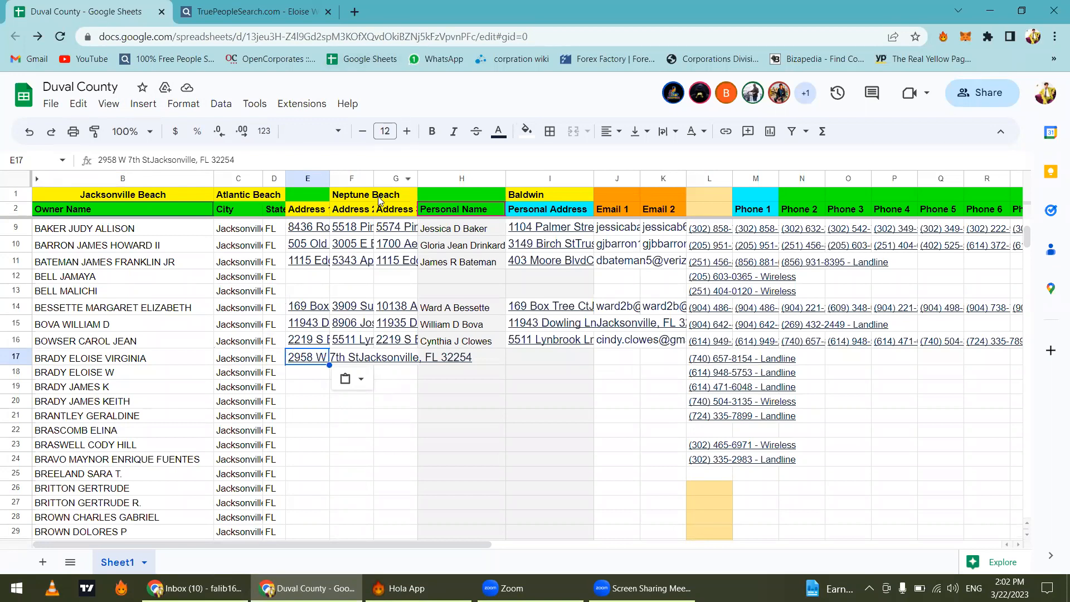
# Examine the row 17 owner's record for phone numbers, associated names, possible relatives and associates.
pyautogui.click(246, 8)
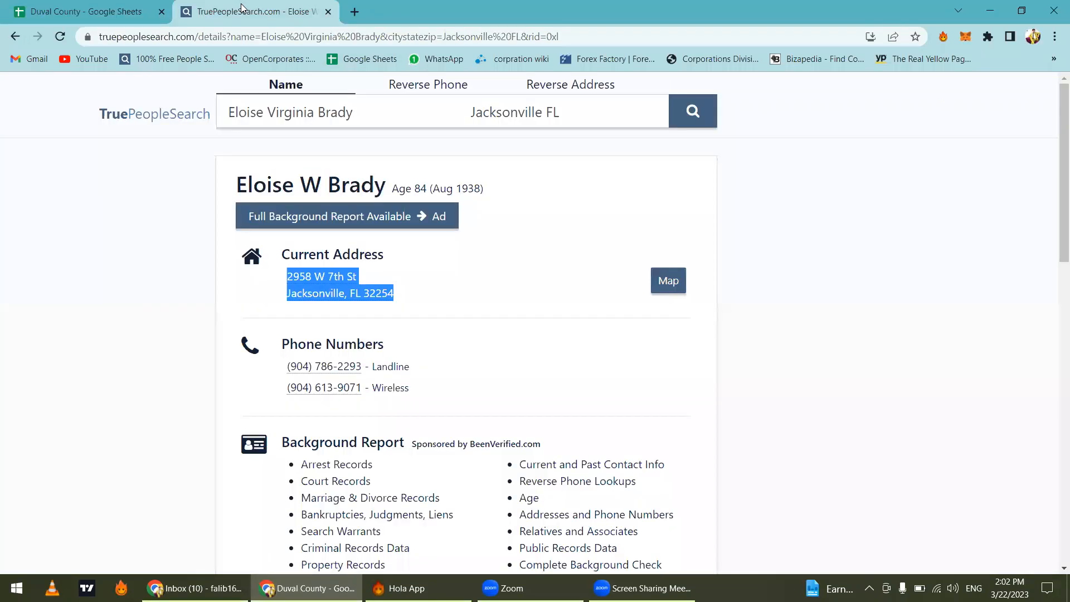
pyautogui.scroll(-10, 290, 402)
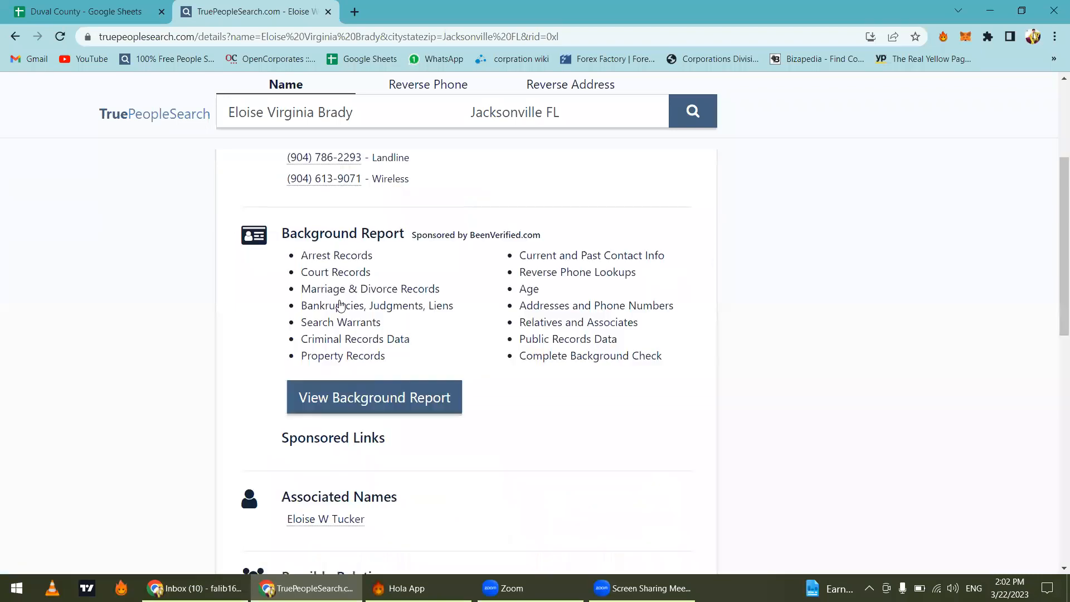
pyautogui.scroll(3, 330, 282)
pyautogui.scroll(-2, 345, 290)
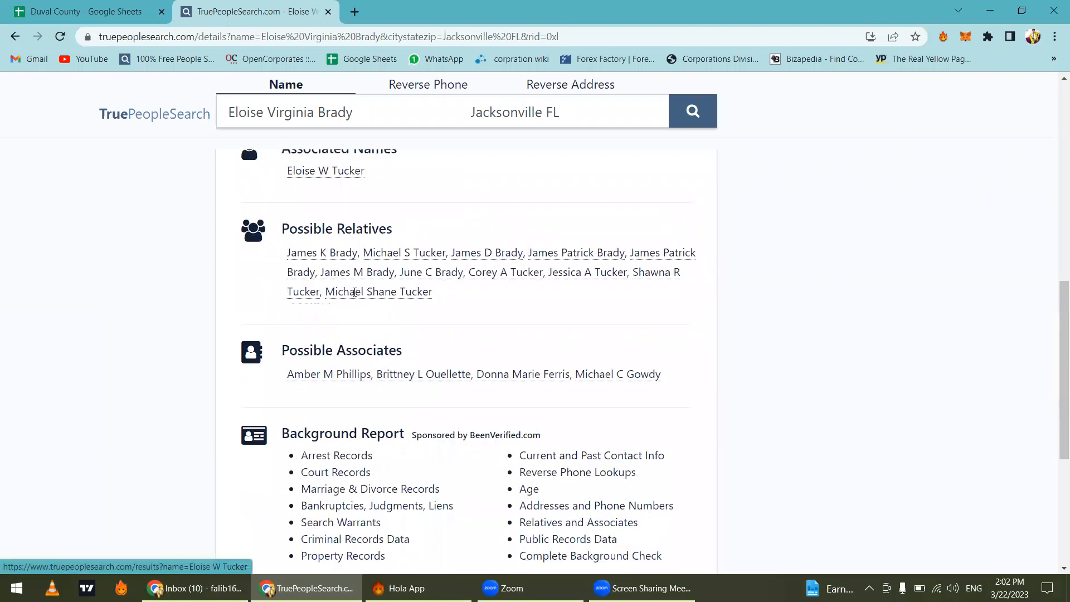
pyautogui.scroll(1, 339, 251)
pyautogui.scroll(5, 336, 262)
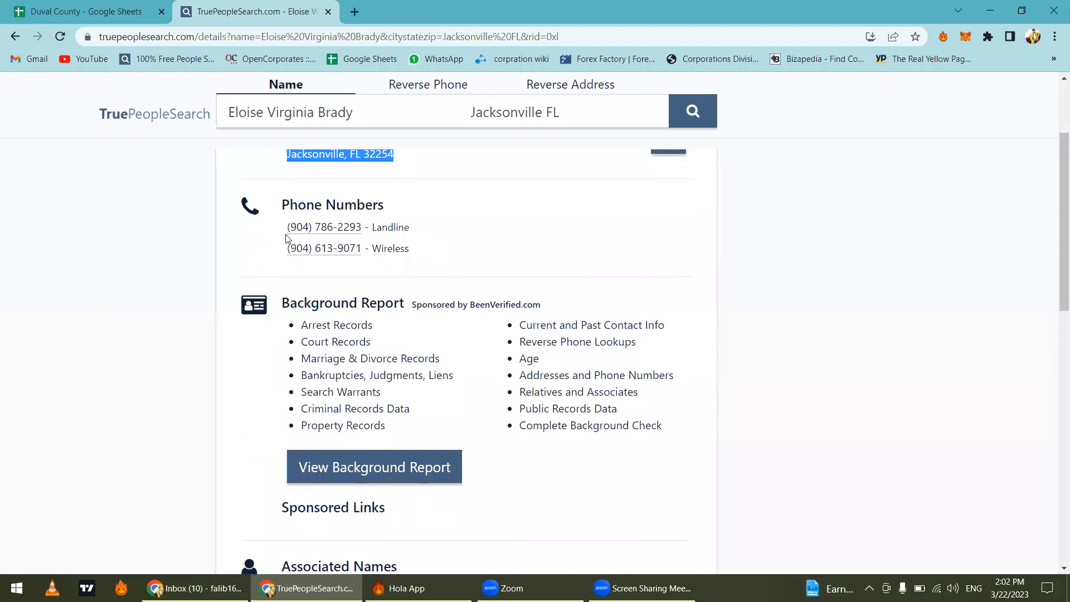
pyautogui.scroll(3, 269, 242)
pyautogui.scroll(-9, 266, 309)
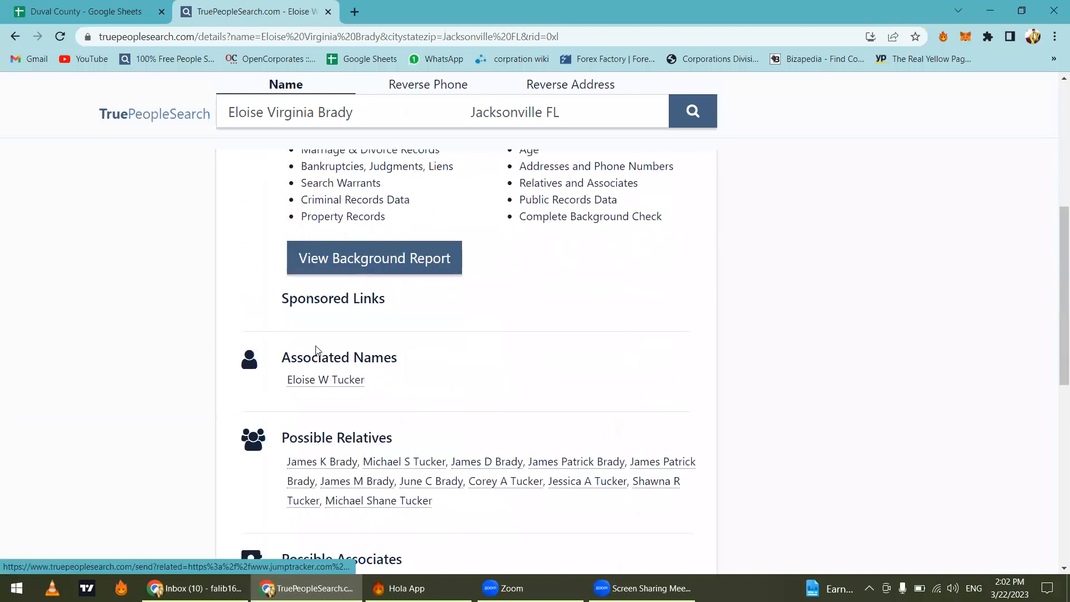
pyautogui.scroll(-1, 318, 436)
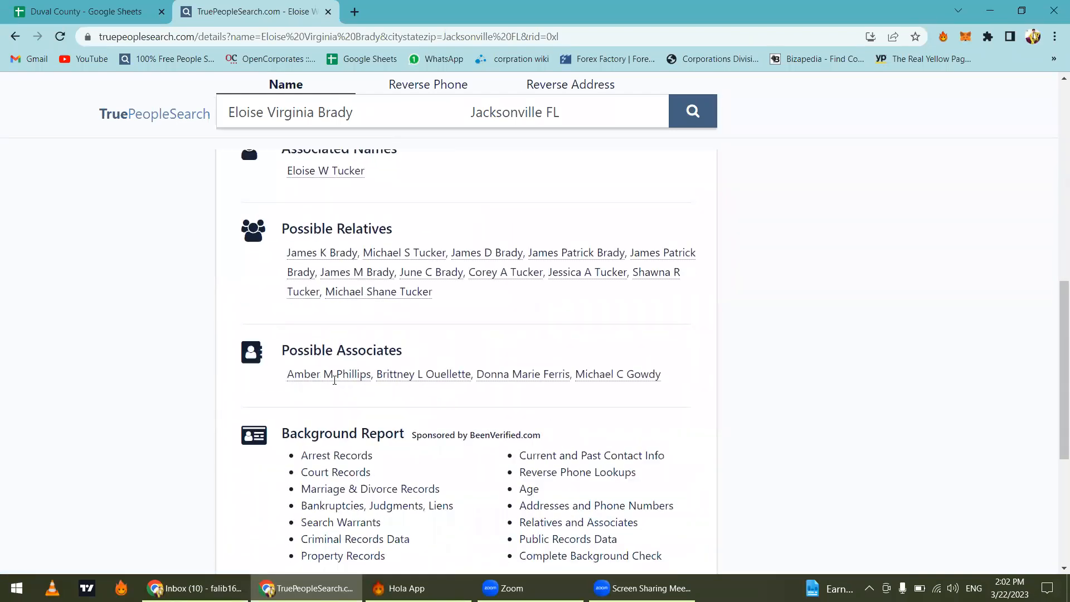
# Open the first possible relative's record and copy that relative's name into Personal Name cell H17.
pyautogui.hotkey('ctrl', 'Tab')
pyautogui.click(451, 367)
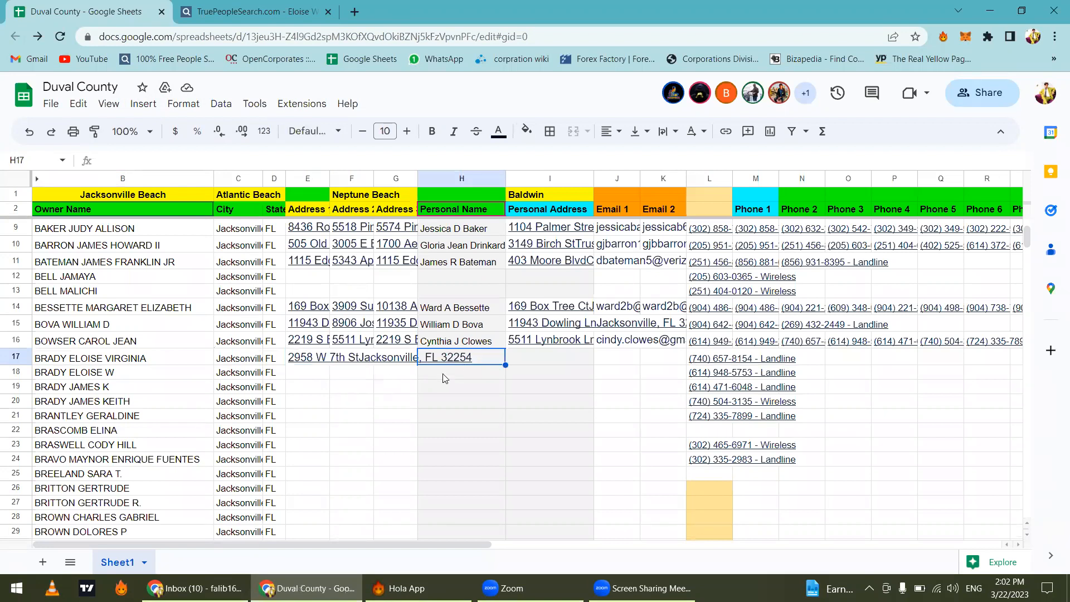
pyautogui.hotkey('ctrl', 'Tab')
pyautogui.hotkey('ctrl', 'Tab')
pyautogui.hotkey('ctrl', 'Tab')
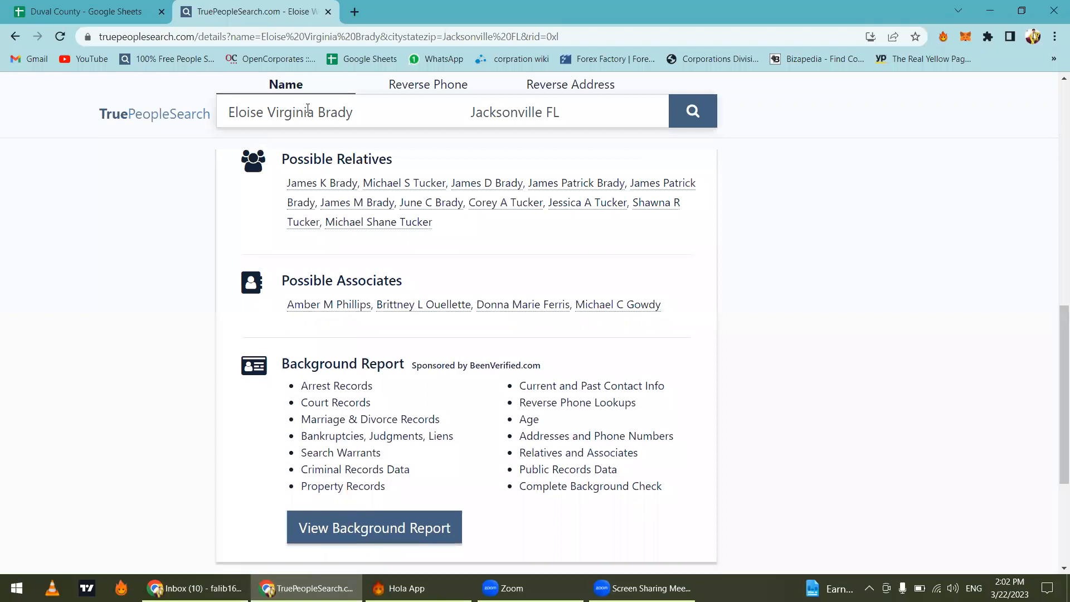
pyautogui.click(311, 183)
pyautogui.moveTo(316, 112); pyautogui.dragTo(176, 90)
pyautogui.hotkey('ctrl', 'c')
pyautogui.click(12, 6)
pyautogui.hotkey('ctrl', 'v')
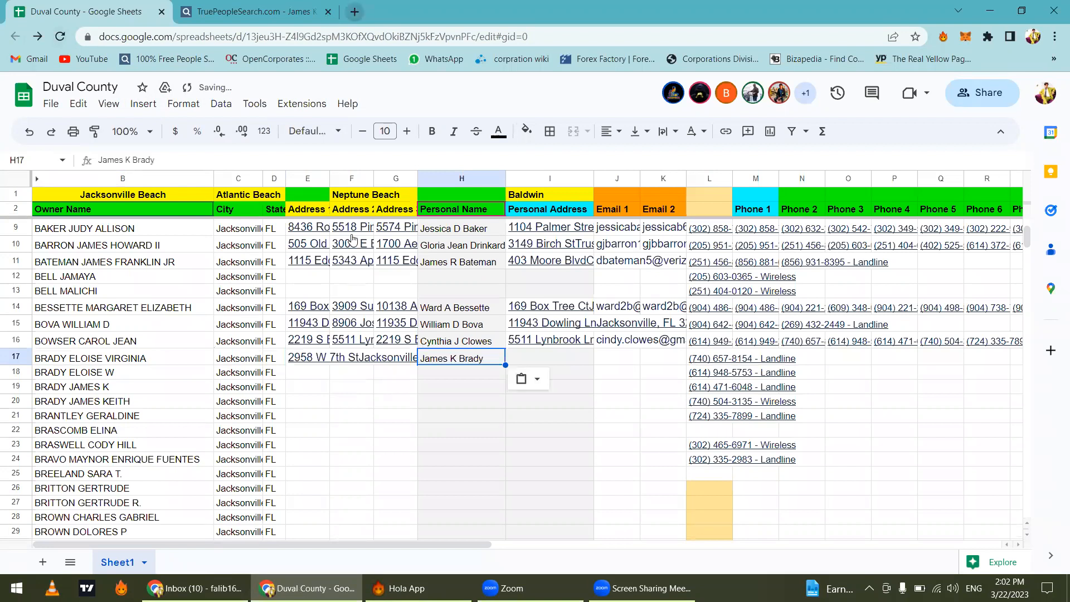
# Copy the relative's current address into Personal Address cell I17.
pyautogui.hotkey('ctrl', 'Tab')
pyautogui.moveTo(281, 272); pyautogui.dragTo(397, 294)
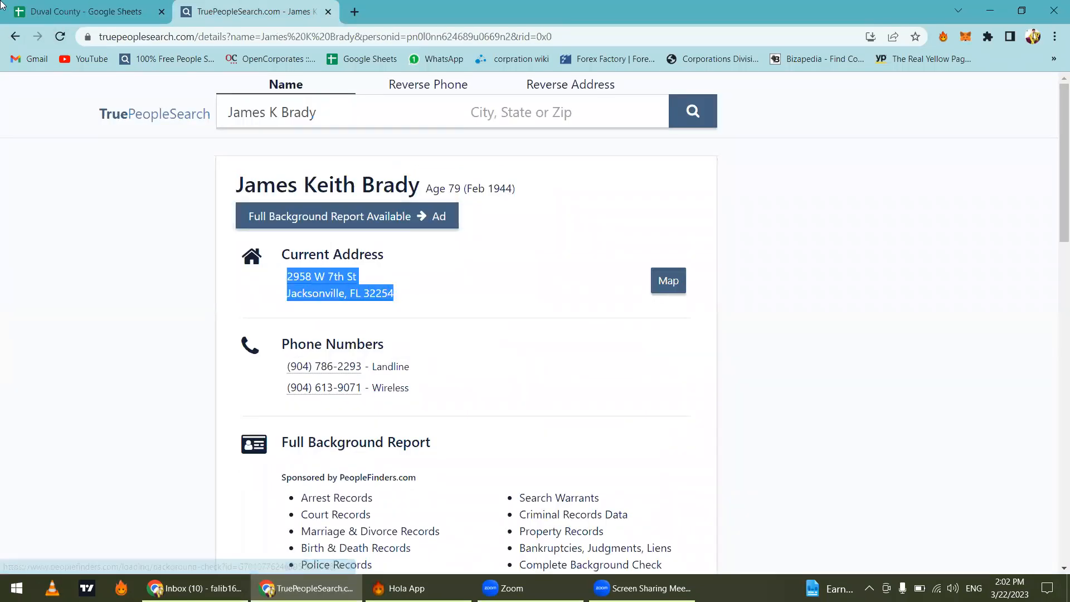
pyautogui.hotkey('ctrl', 'c')
pyautogui.hotkey('ctrl', 'Tab')
pyautogui.click(530, 359)
pyautogui.hotkey('ctrl', 'v')
# Copy the relative's landline and wireless numbers into the sheet at L17 and paste them transposed across row 17 from M17.
pyautogui.hotkey('ctrl', 'Tab')
pyautogui.click(404, 372)
pyautogui.moveTo(286, 363); pyautogui.dragTo(411, 394)
pyautogui.hotkey('ctrl', 'c')
pyautogui.hotkey('ctrl', 'Tab')
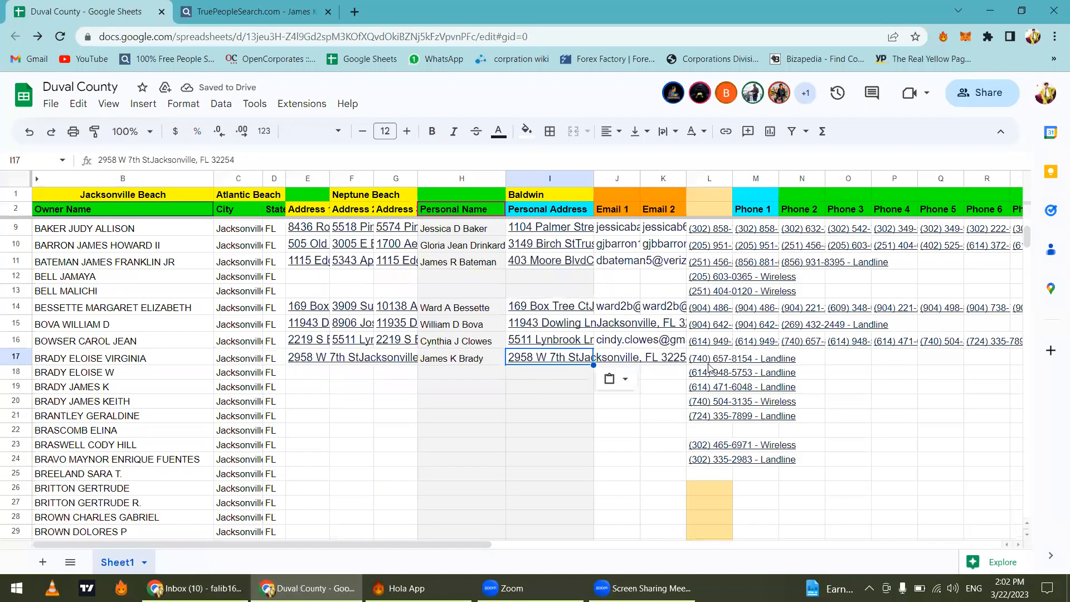
pyautogui.click(711, 361)
pyautogui.rightClick(750, 360)
pyautogui.moveTo(780, 211)
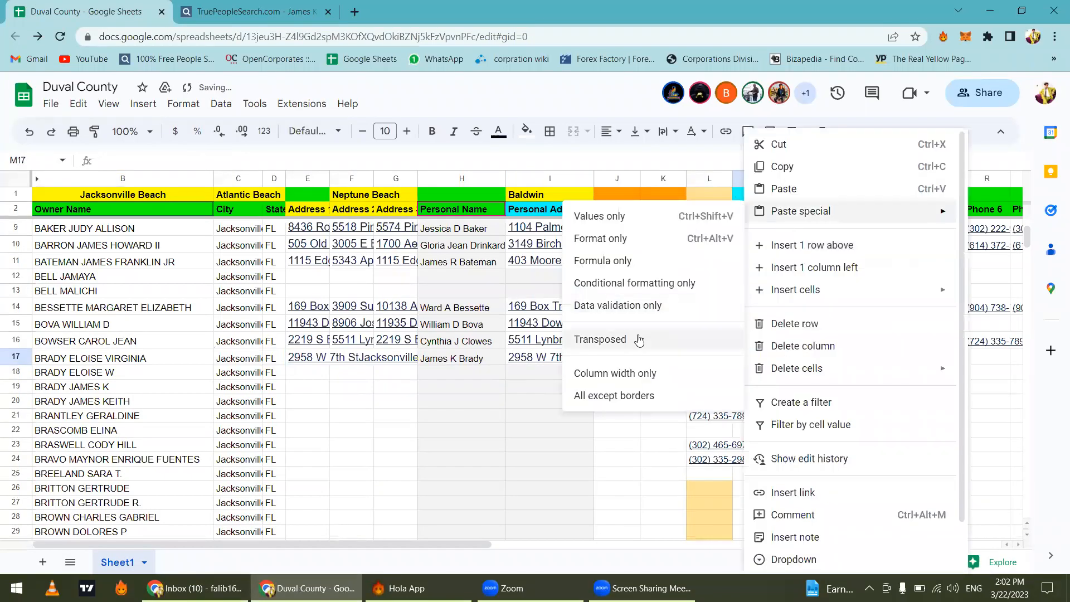
# Look through the relative's record down to the previous addresses and possible relatives.
pyautogui.click(270, 4)
pyautogui.scroll(-8, 260, 313)
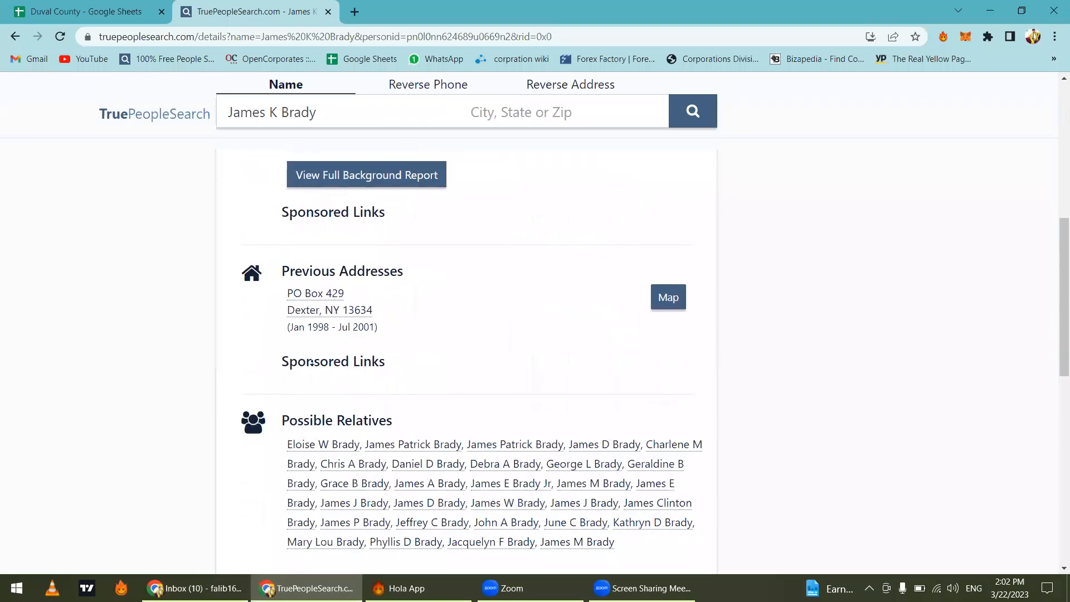
pyautogui.click(1, 2)
# Copy the row 18 owner's name from the sheet and go back to the row 17 owner's record on TruePeopleSearch.
pyautogui.click(392, 417)
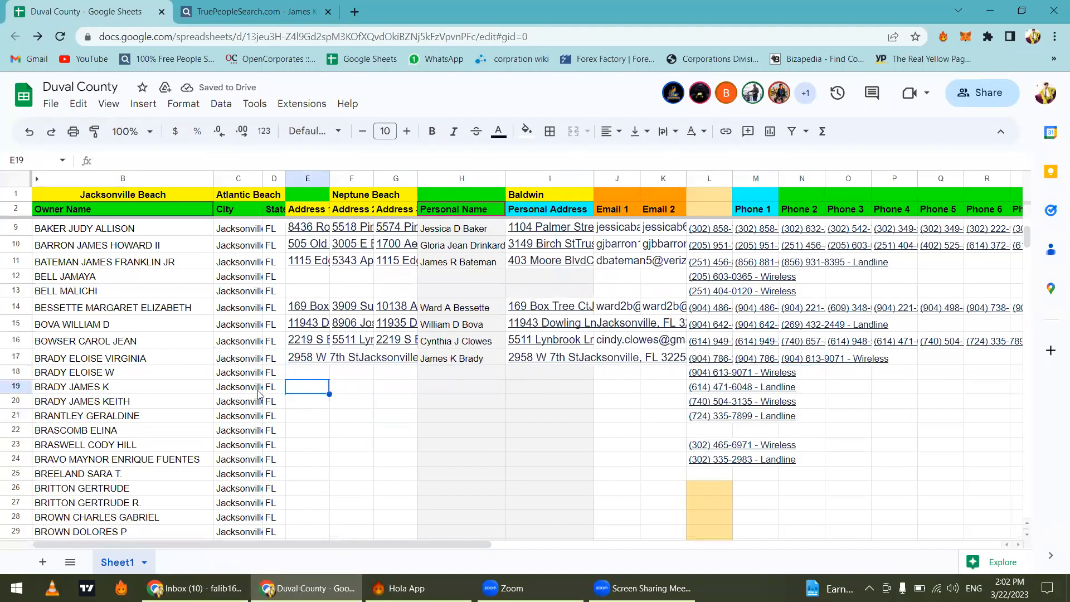
pyautogui.click(308, 387)
pyautogui.click(165, 376)
pyautogui.click(307, 13)
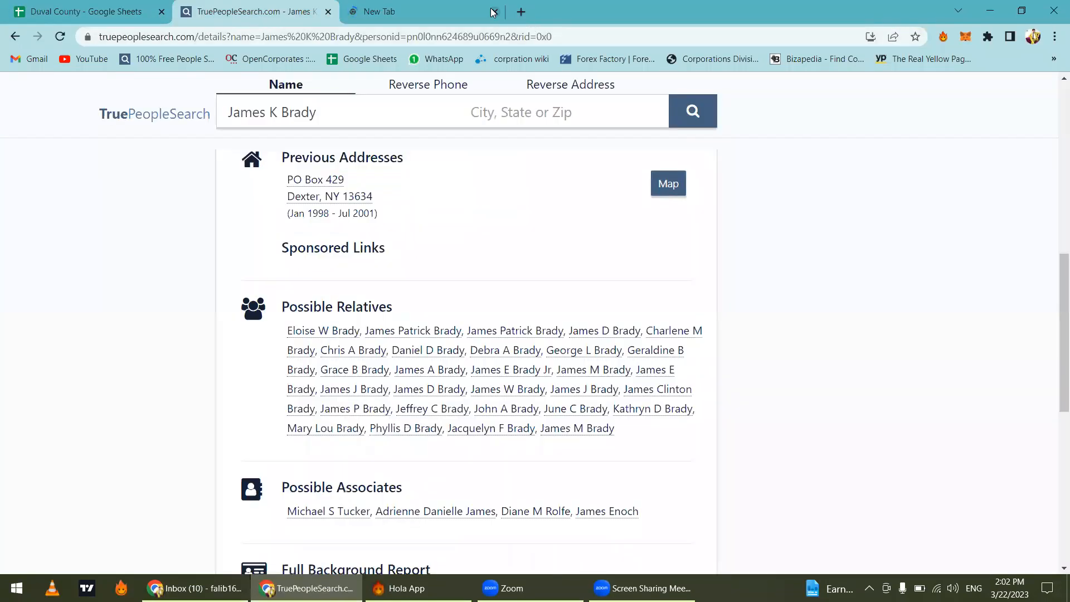
pyautogui.click(15, 37)
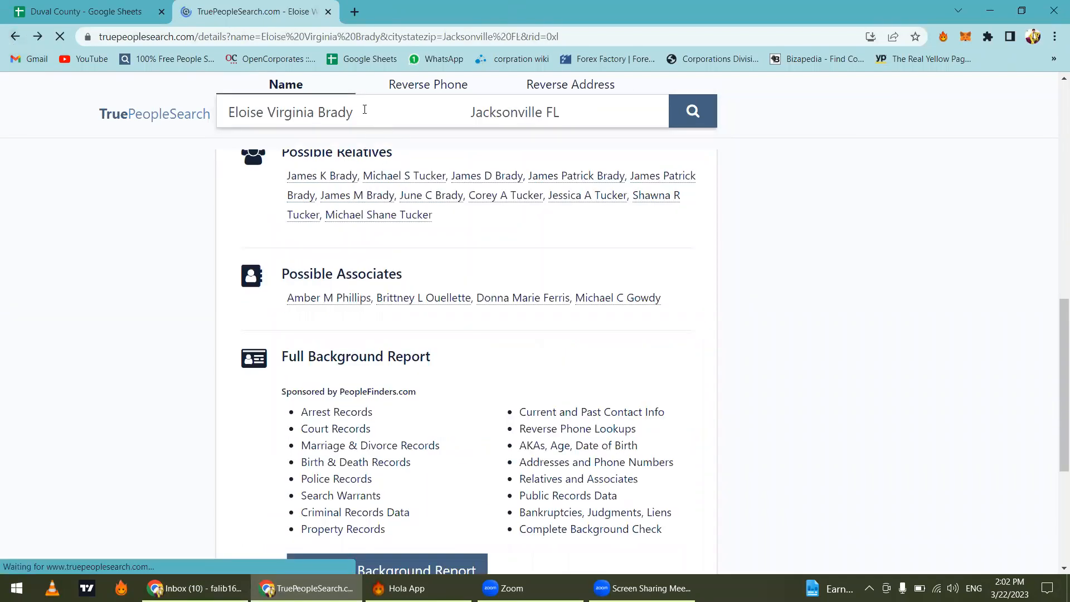
# Search for the row 18 owner's name in Jacksonville FL, entered with the surname last.
pyautogui.tripleClick(351, 118)
pyautogui.hotkey('ctrl', 'v')
pyautogui.hotkey('ctrl', 'BackSpace')
pyautogui.hotkey('ctrl', 'BackSpace')
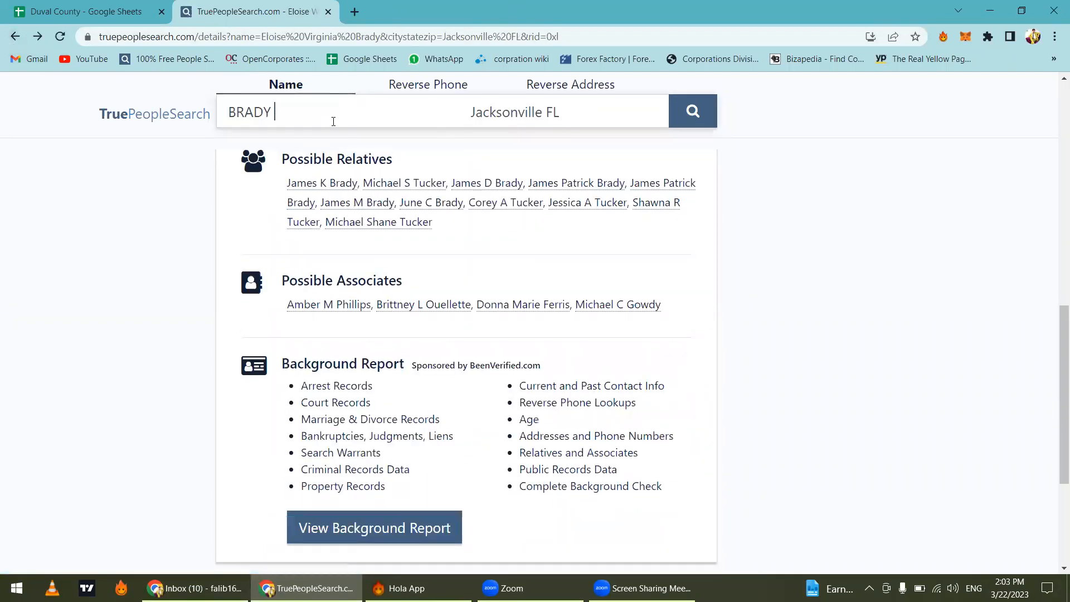
pyautogui.click(220, 111)
pyautogui.write('ELOISE W')
pyautogui.press('Return')
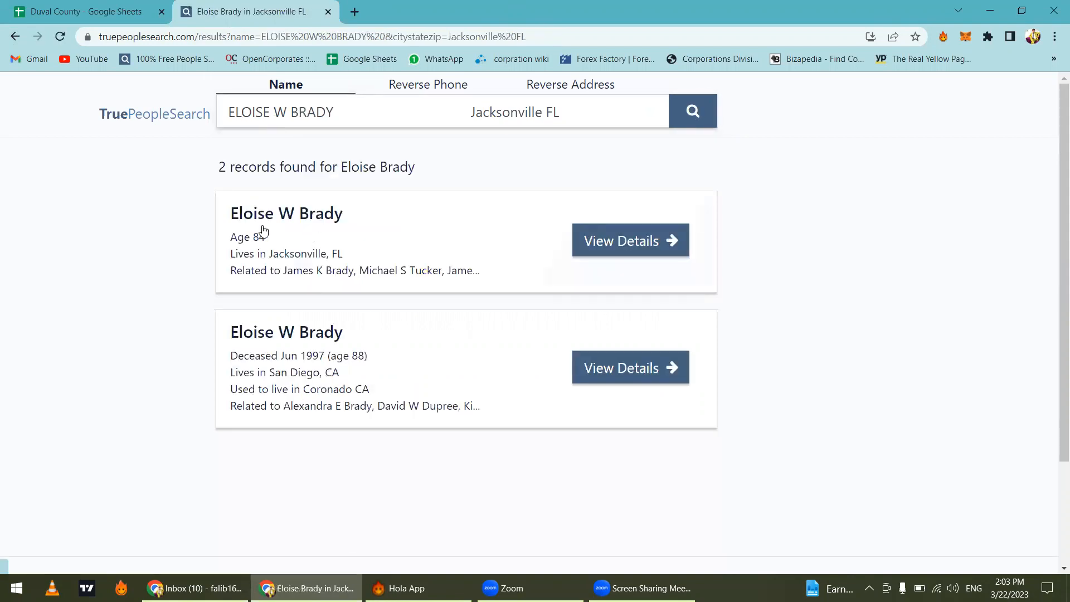
# Open the Jacksonville record of the row 18 owner and copy its current address into E18 of the sheet.
pyautogui.click(272, 306)
pyautogui.moveTo(285, 277); pyautogui.dragTo(410, 294)
pyautogui.click(1, 2)
pyautogui.click(304, 372)
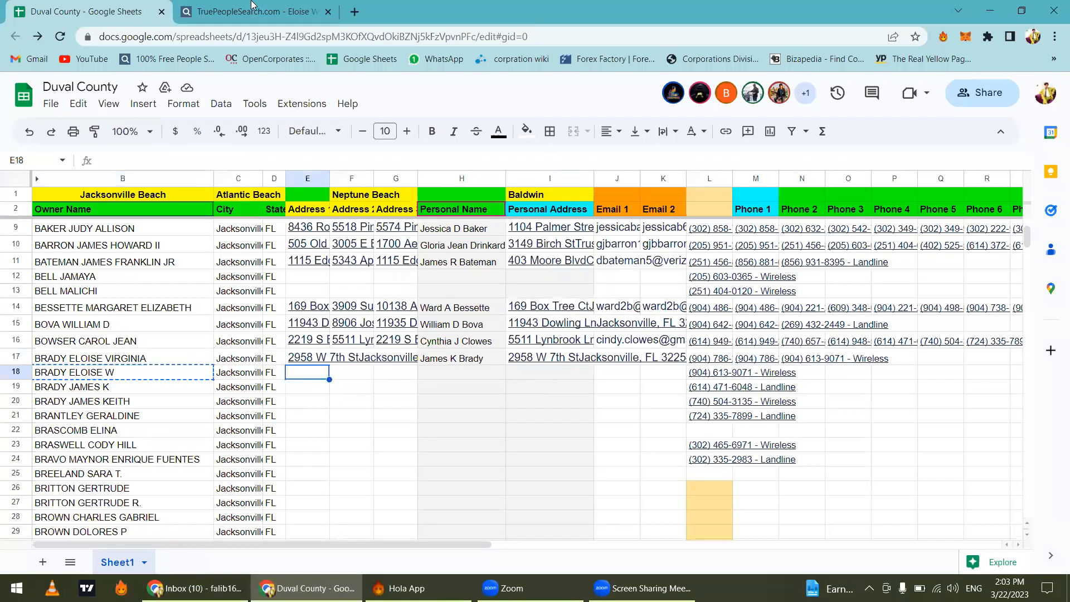
pyautogui.hotkey('ctrl', 'v')
# Open the record of the second possible relative listed for the row 18 owner.
pyautogui.click(273, 7)
pyautogui.scroll(-3, 291, 363)
pyautogui.scroll(-3, 291, 363)
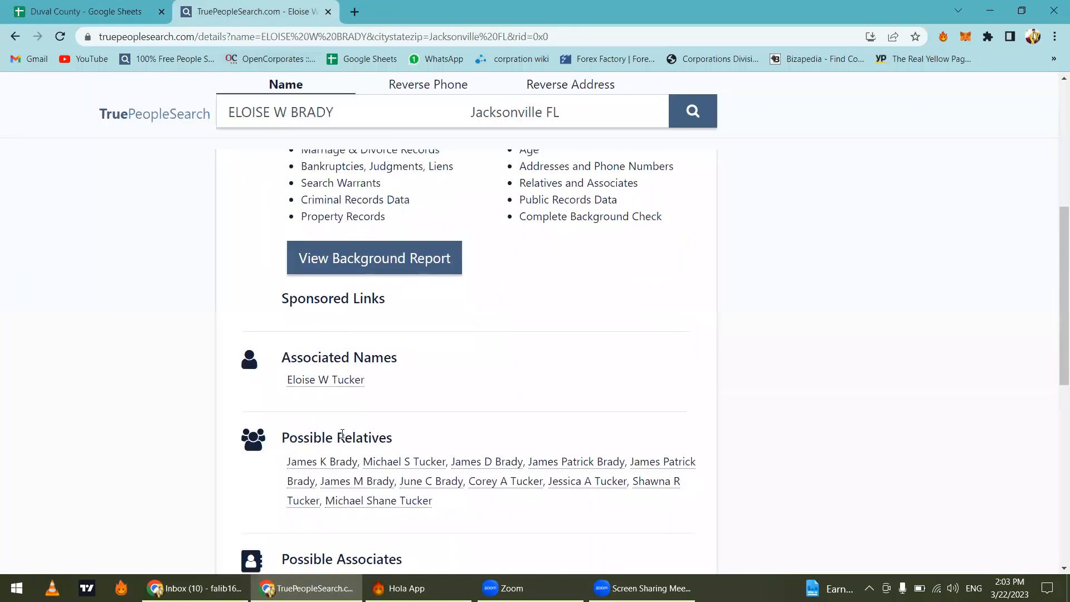
pyautogui.click(357, 462)
pyautogui.click(84, 11)
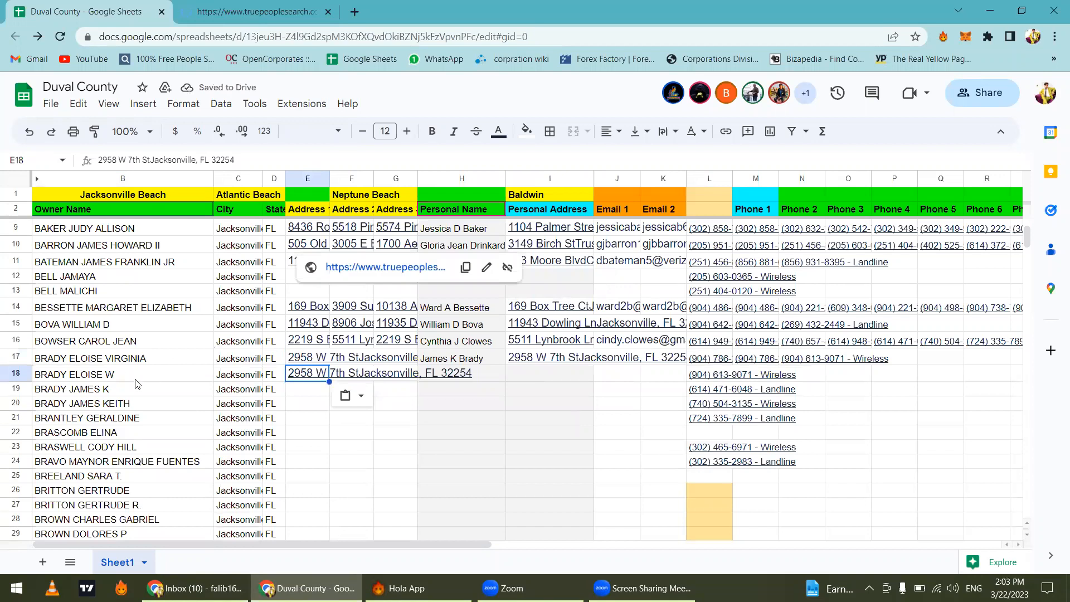
pyautogui.click(217, 6)
# Copy the relative's current address into I18 and the relative's name into H18 of the sheet.
pyautogui.moveTo(271, 283); pyautogui.dragTo(412, 299)
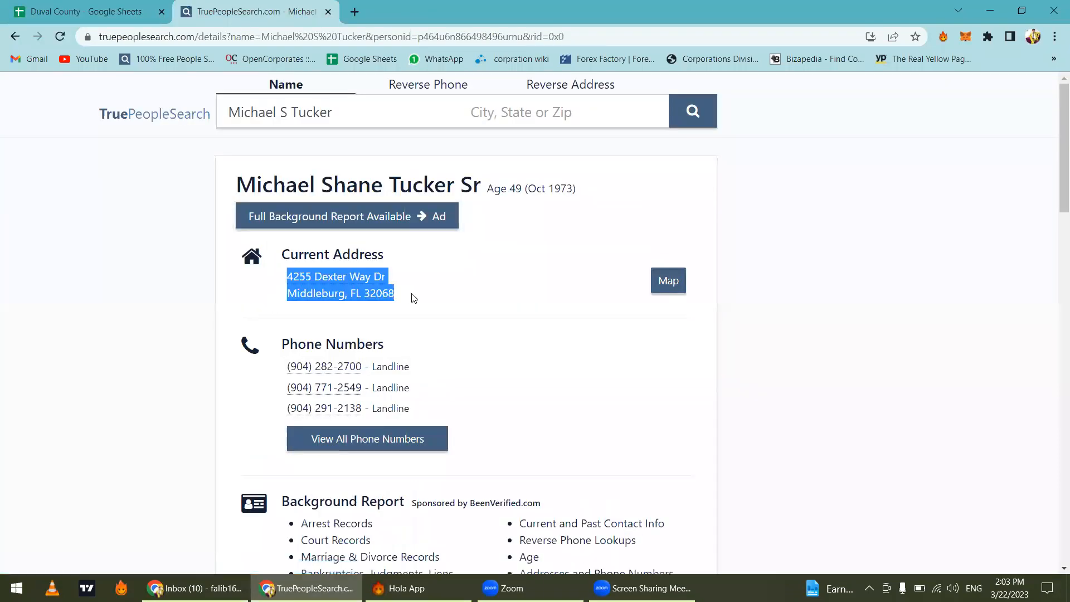
pyautogui.click(106, 8)
pyautogui.click(539, 376)
pyautogui.hotkey('ctrl', 'v')
pyautogui.click(480, 378)
pyautogui.click(290, 12)
pyautogui.moveTo(349, 113); pyautogui.dragTo(175, 114)
pyautogui.click(83, 12)
# Copy all of the relative's phone numbers into the sheet at L18 and paste them transposed across row 18 from M18.
pyautogui.click(257, 11)
pyautogui.moveTo(283, 361); pyautogui.dragTo(346, 451)
pyautogui.hotkey('ctrl', 'c')
pyautogui.click(84, 11)
pyautogui.click(709, 374)
pyautogui.hotkey('ctrl', 'v')
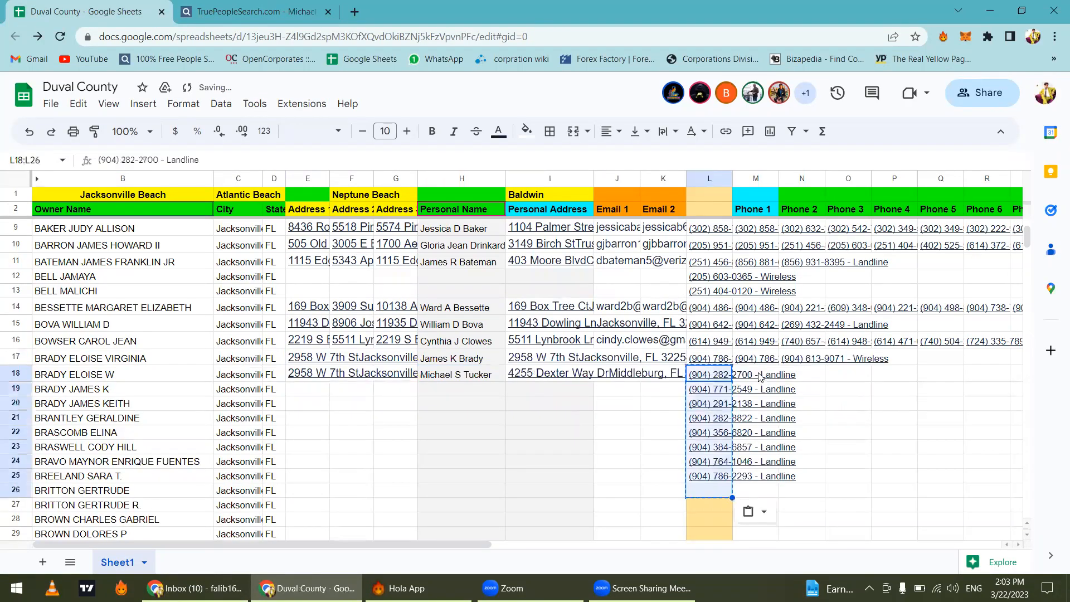
pyautogui.rightClick(759, 374)
pyautogui.moveTo(815, 211)
pyautogui.click(618, 337)
# Copy the row 19 owner's name from the sheet and go back to the row 18 owner's record on TruePeopleSearch.
pyautogui.hotkey('ctrl', 'Tab')
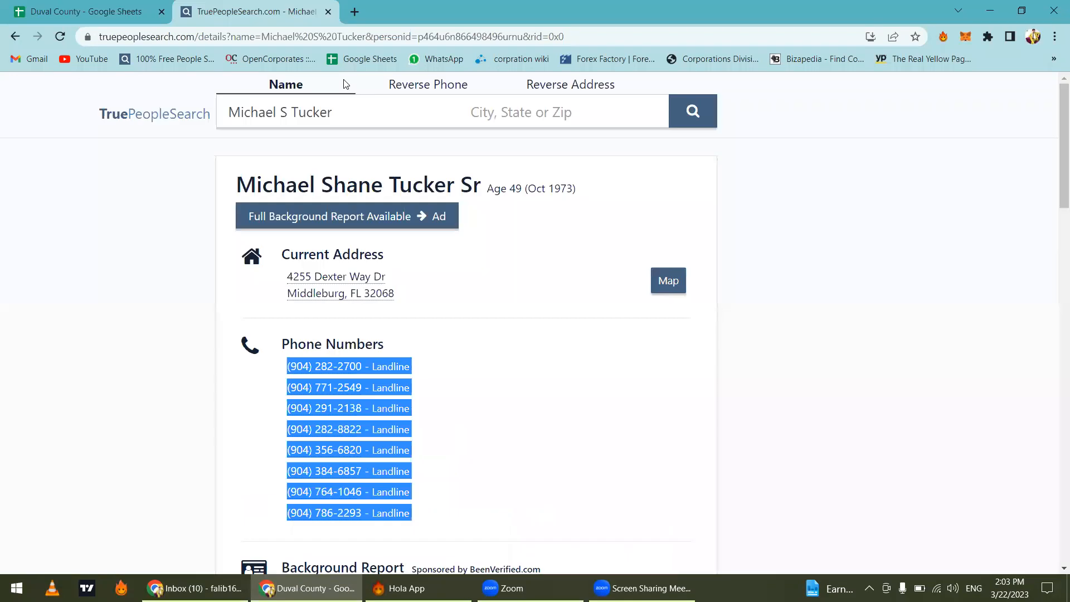
pyautogui.scroll(-10, 377, 413)
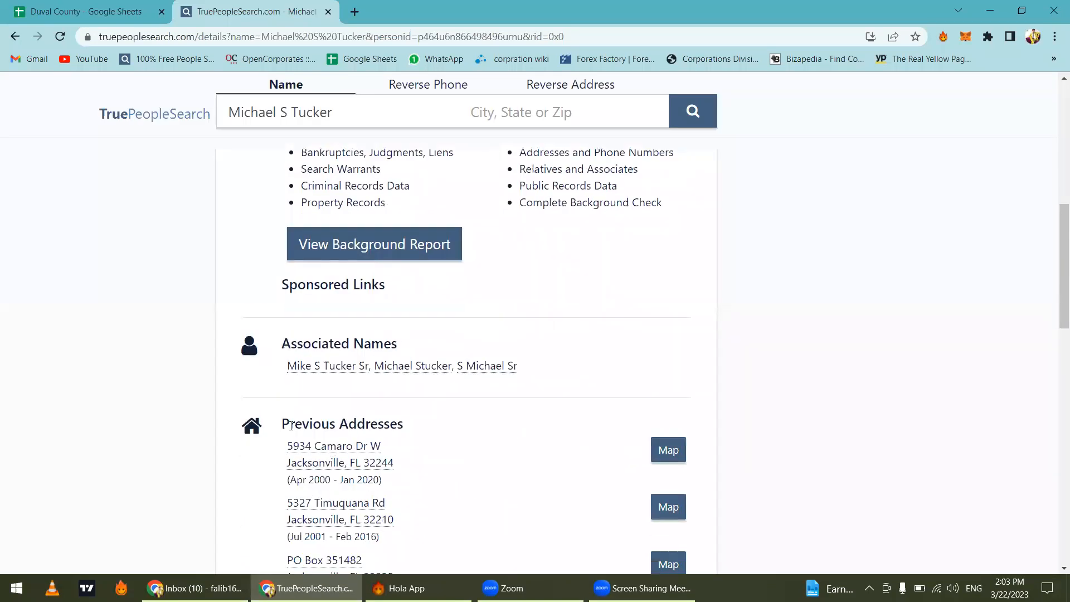
pyautogui.hotkey('ctrl', 'Tab')
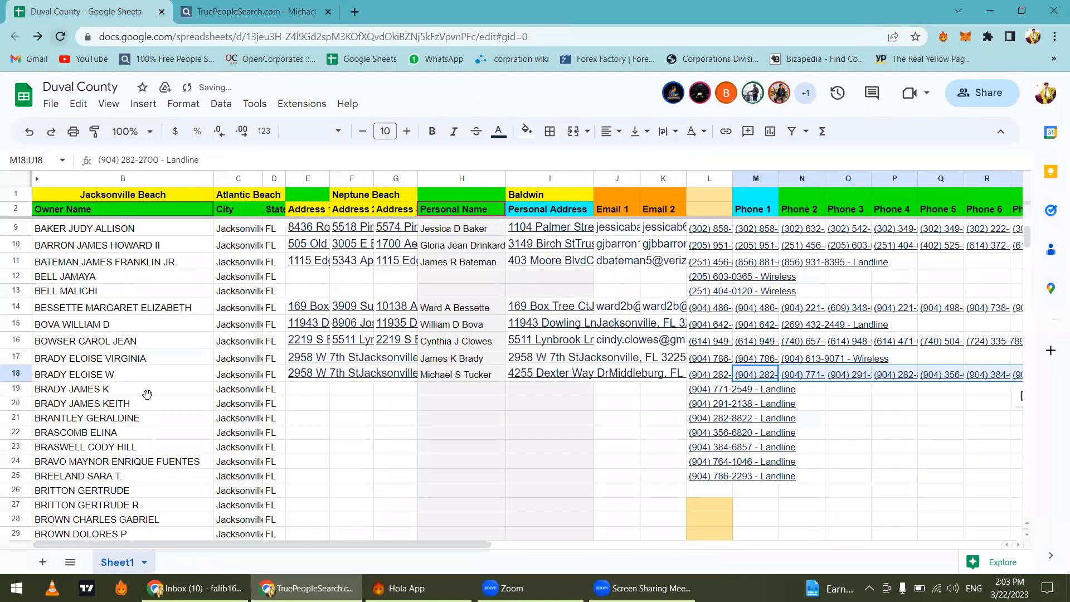
pyautogui.click(146, 389)
pyautogui.click(257, 8)
pyautogui.click(14, 37)
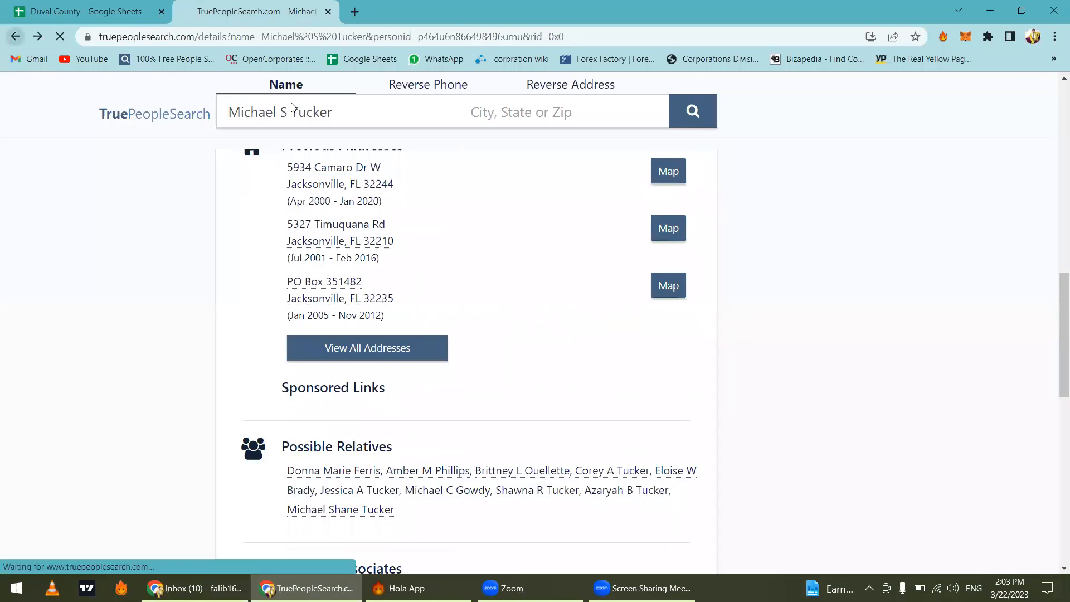
# Search for the row 19 owner's name in Jacksonville FL with the surname last, and select E19 in the sheet.
pyautogui.moveTo(226, 112); pyautogui.dragTo(384, 138)
pyautogui.hotkey('ctrl', 'v')
pyautogui.moveTo(275, 111); pyautogui.dragTo(449, 132)
pyautogui.hotkey('ctrl', 'x')
pyautogui.click(228, 114)
pyautogui.hotkey('ctrl', 'v')
pyautogui.press('Return')
pyautogui.hotkey('ctrl', 'Tab')
pyautogui.click(314, 394)
pyautogui.scroll(-2, 317, 349)
pyautogui.hotkey('ctrl', 'Tab')
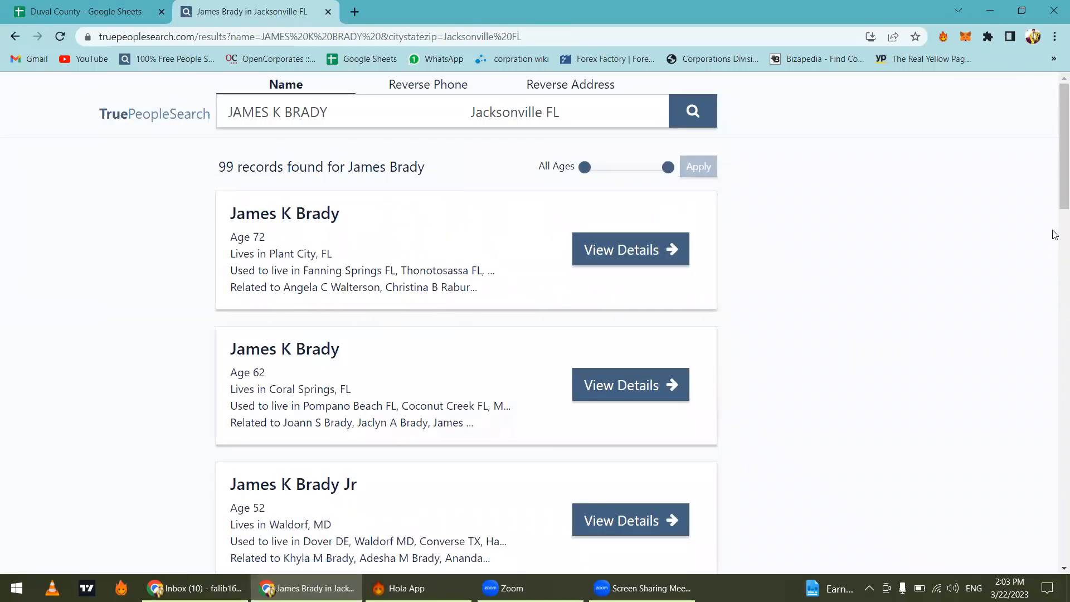
# Find "fl" on the first two result pages and look for a Jacksonville match for the row 19 owner.
pyautogui.hotkey('ctrl', 'f')
pyautogui.write('fl')
pyautogui.scroll(-2, 1055, 222)
pyautogui.scroll(-15, 432, 382)
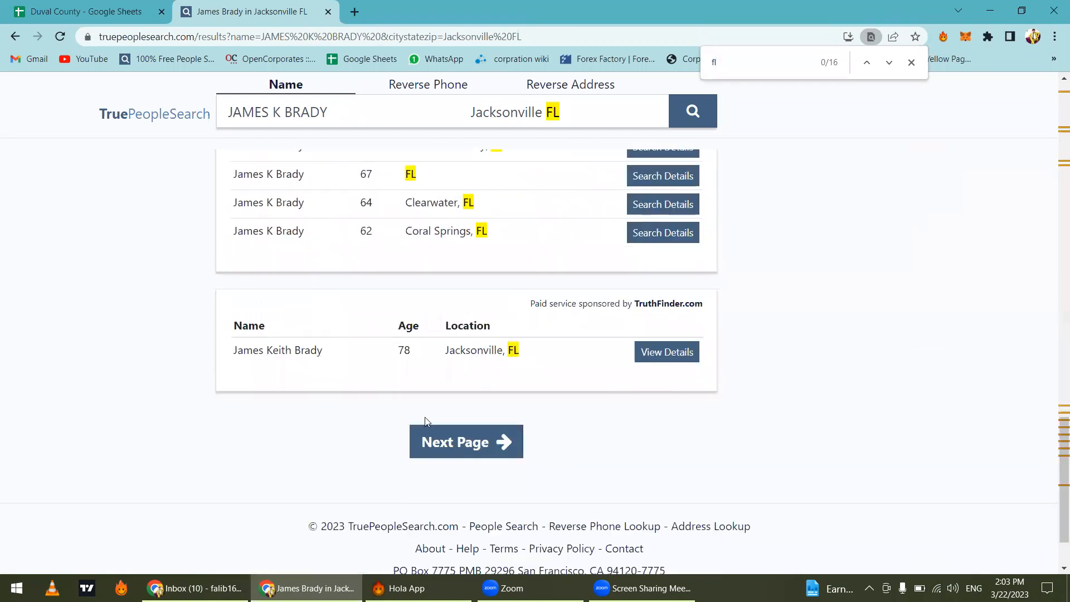
pyautogui.click(427, 431)
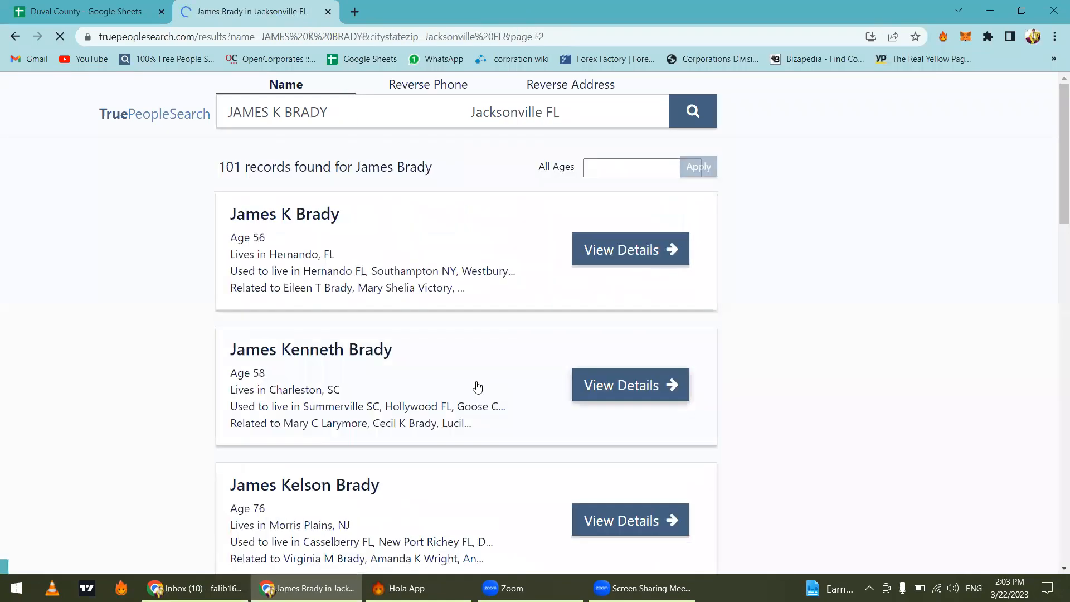
pyautogui.hotkey('ctrl', 'f')
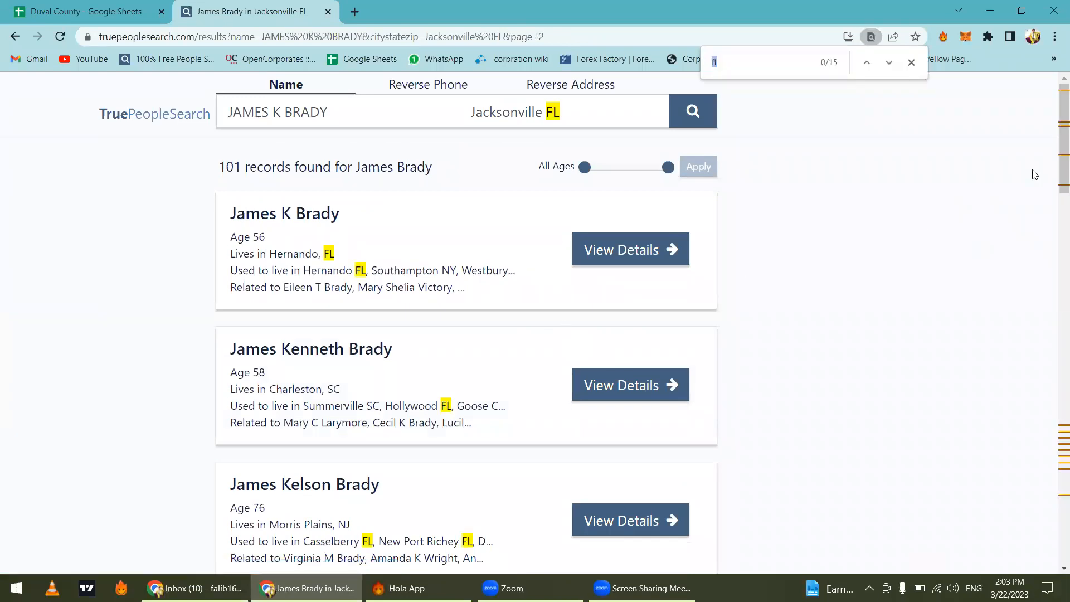
pyautogui.moveTo(1063, 180); pyautogui.dragTo(1053, 536)
pyautogui.scroll(2, 386, 220)
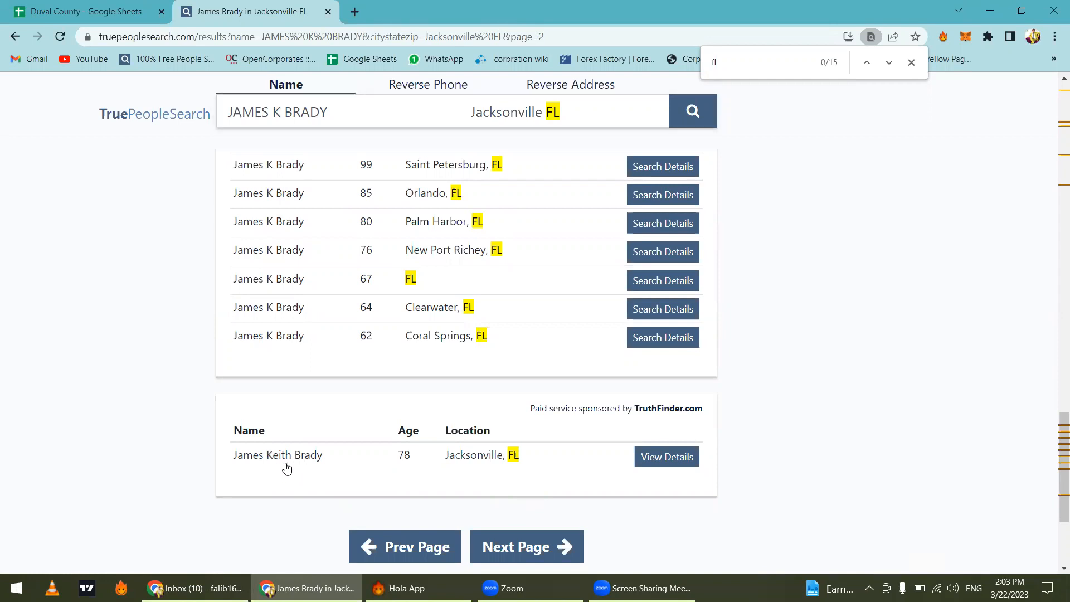
# Search Jacksonville FL for the full name shown in the sponsored Jacksonville listing.
pyautogui.moveTo(326, 460); pyautogui.dragTo(185, 439)
pyautogui.click(335, 109)
pyautogui.hotkey('ctrl', 'a')
pyautogui.hotkey('ctrl', 'v')
pyautogui.click(692, 111)
# Open the first Jacksonville result and copy its current address into E19 of the sheet.
pyautogui.click(123, 8)
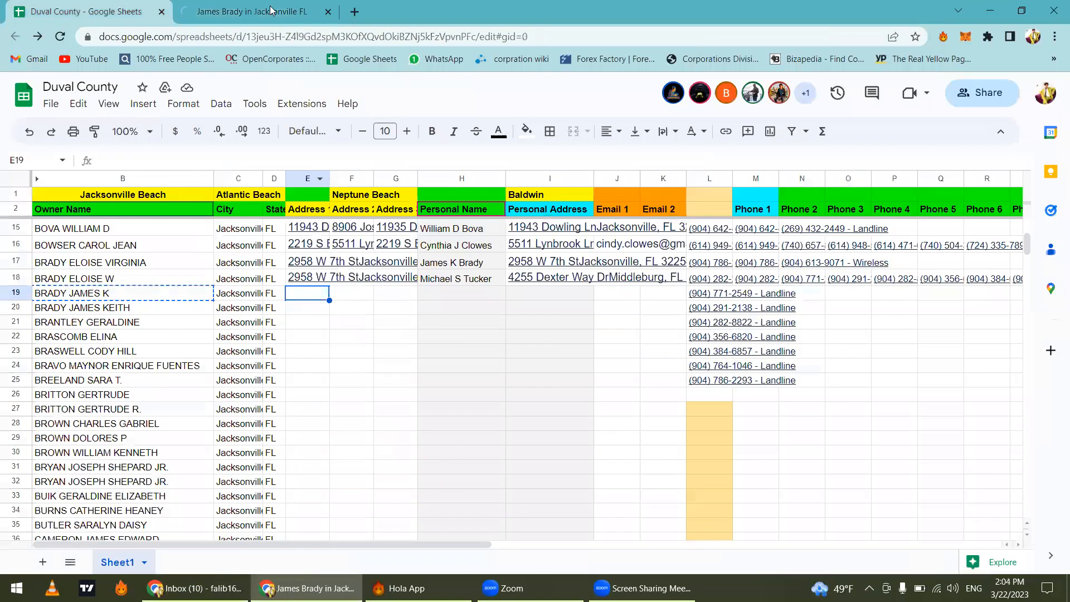
pyautogui.click(244, 19)
pyautogui.moveTo(268, 253); pyautogui.dragTo(247, 248)
pyautogui.click(355, 239)
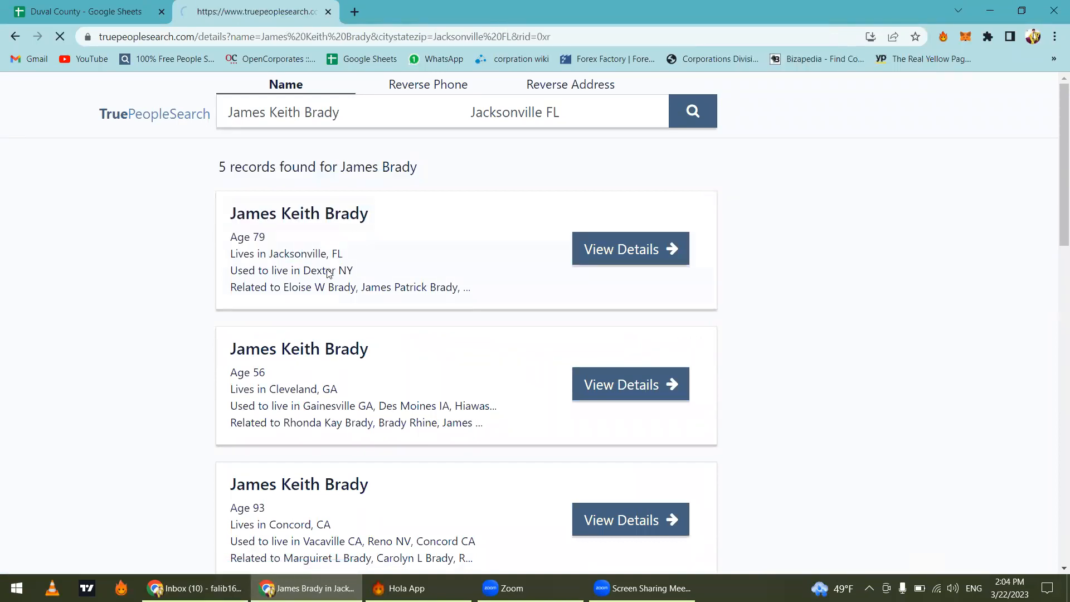
pyautogui.moveTo(281, 280); pyautogui.dragTo(396, 295)
pyautogui.click(6, 3)
pyautogui.click(200, 2)
# Copy the row 19 owner's previous address in Dexter, NY into F19.
pyautogui.scroll(-3, 359, 379)
pyautogui.scroll(-4, 407, 416)
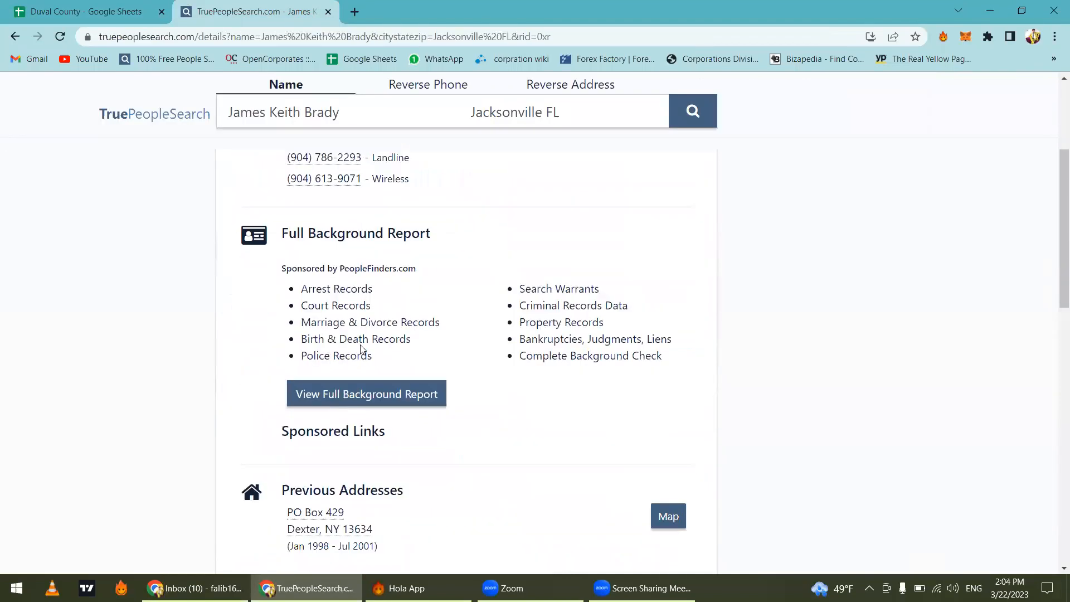
pyautogui.moveTo(286, 371); pyautogui.dragTo(389, 402)
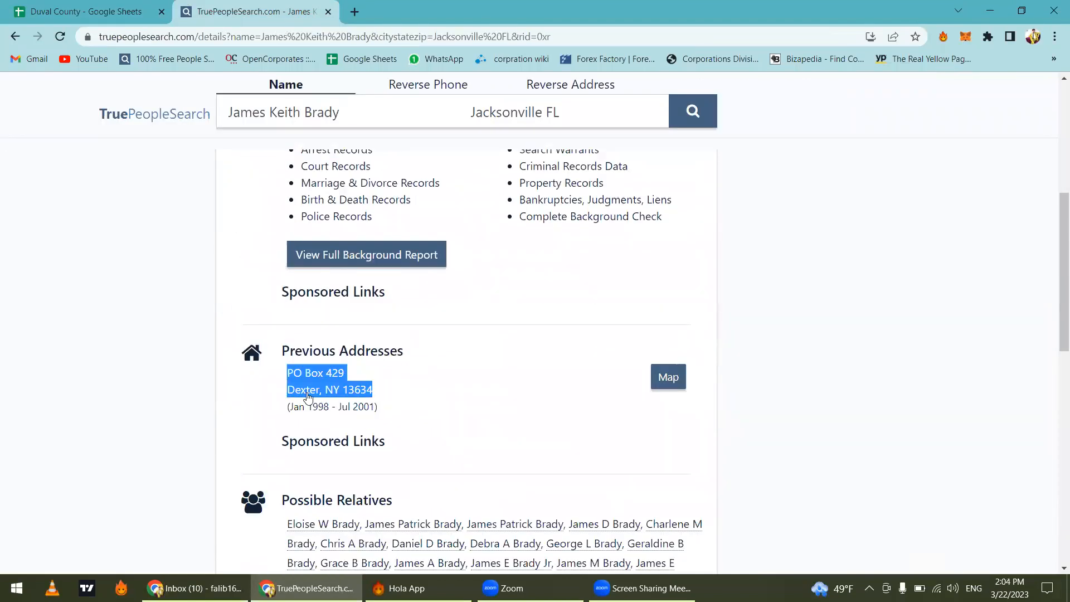
pyautogui.hotkey('ctrl', 'v')
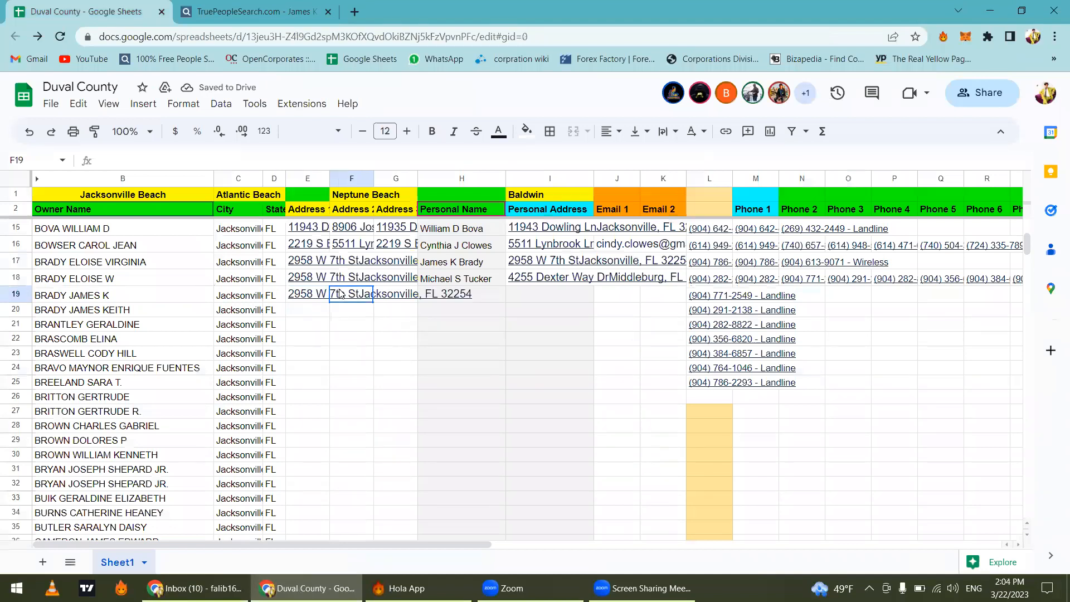
# Open the record of the third possible relative listed for the row 19 owner and copy the relative's name into H19.
pyautogui.hotkey('ctrl', 'Tab')
pyautogui.scroll(-2, 278, 434)
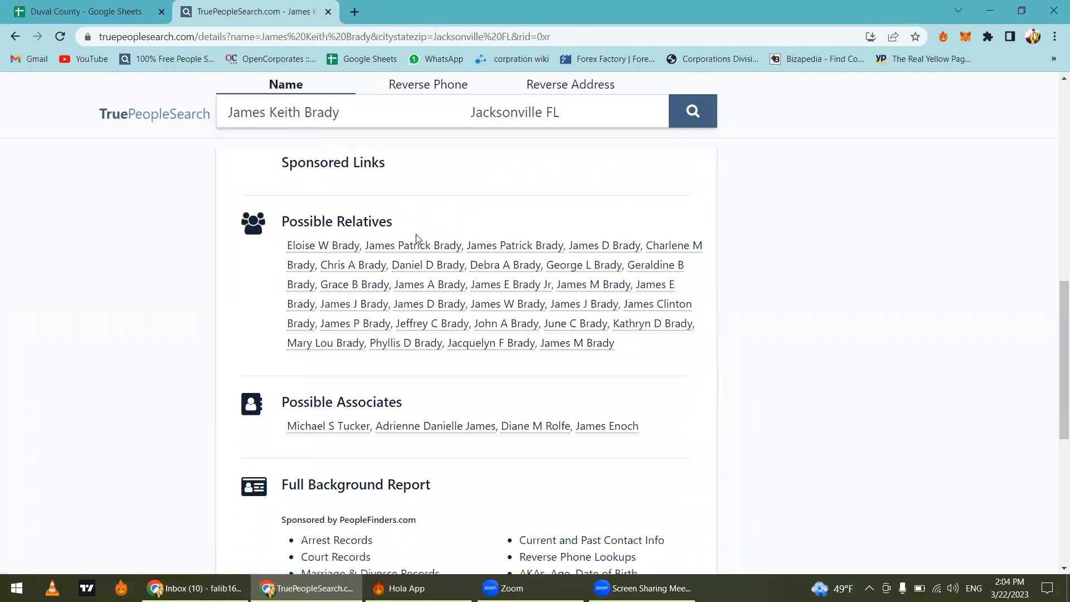
pyautogui.click(476, 249)
pyautogui.hotkey('ctrl', 'Tab')
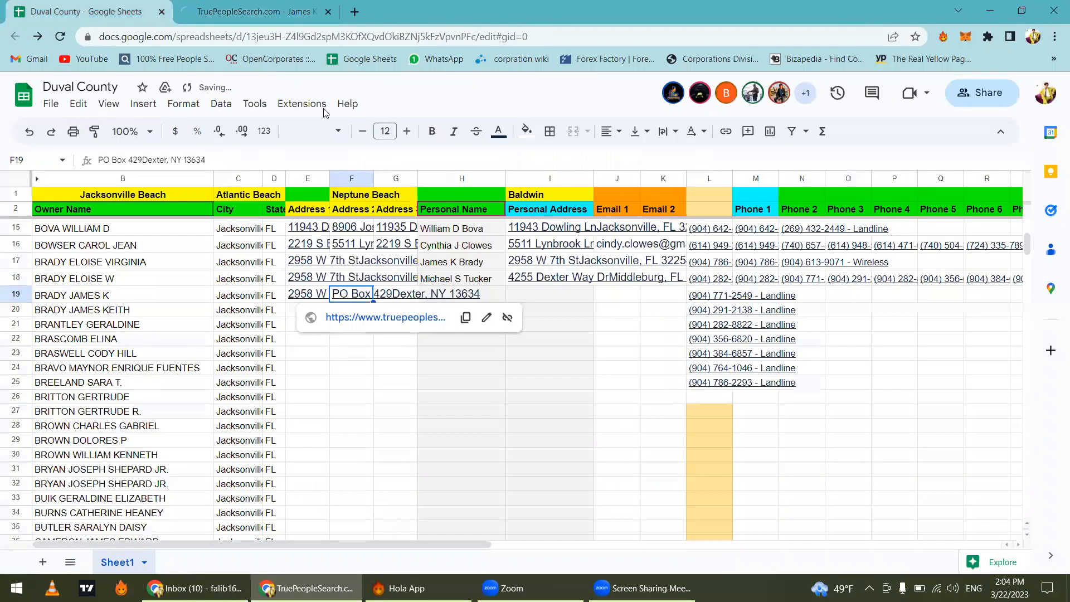
pyautogui.click(432, 296)
pyautogui.click(213, 5)
pyautogui.moveTo(354, 109); pyautogui.dragTo(161, 104)
pyautogui.click(151, 7)
# Copy the relative's current address into I19 of the sheet.
pyautogui.click(190, 6)
pyautogui.moveTo(287, 273); pyautogui.dragTo(402, 297)
pyautogui.click(3, 4)
pyautogui.click(555, 300)
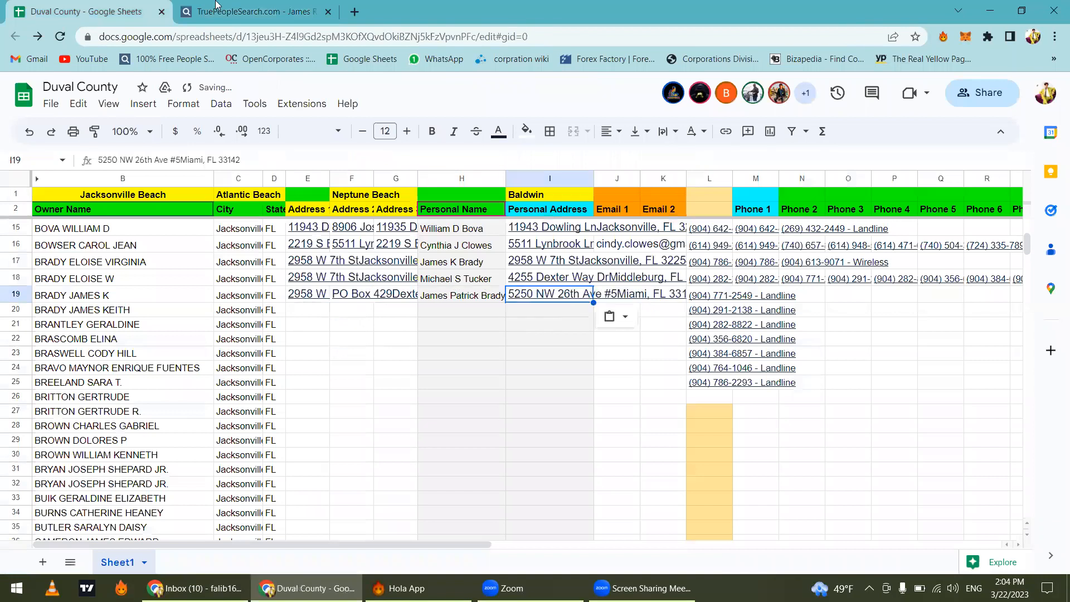
pyautogui.hotkey('ctrl', 'v')
# Copy the relative's phone numbers into the sheet at L19 and paste them transposed across row 19 from M19.
pyautogui.click(215, 5)
pyautogui.moveTo(272, 368); pyautogui.dragTo(328, 426)
pyautogui.hotkey('ctrl', 'c')
pyautogui.click(83, 11)
pyautogui.click(709, 296)
pyautogui.hotkey('ctrl', 'v')
pyautogui.rightClick(751, 300)
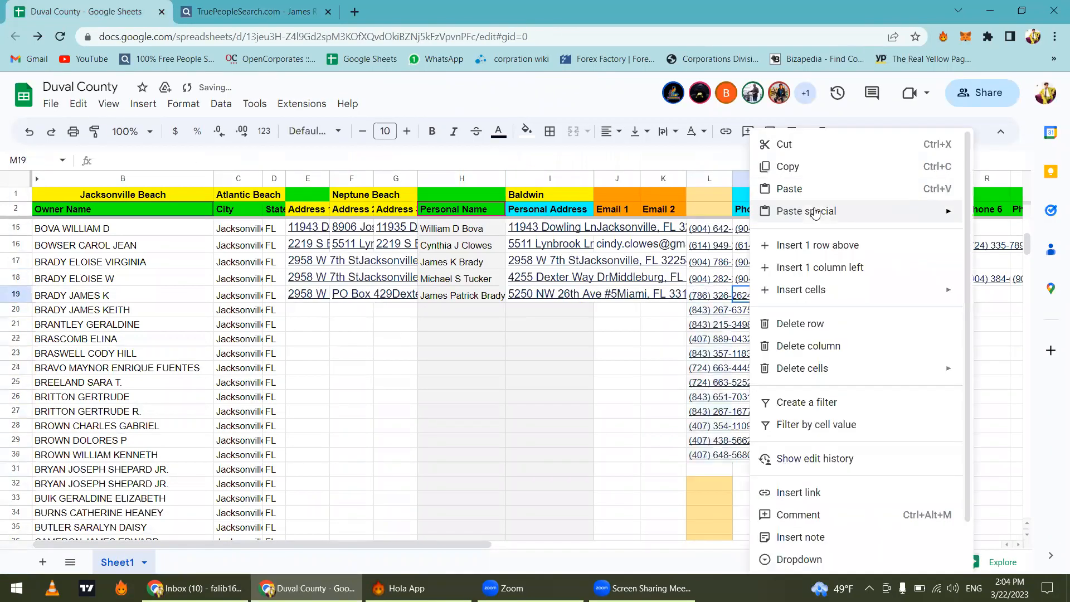
pyautogui.moveTo(812, 210)
pyautogui.click(634, 347)
# Copy the e-mail address from the relative's record into J19 of the sheet.
pyautogui.hotkey('ctrl', 'Tab')
pyautogui.scroll(-6, 286, 371)
pyautogui.scroll(-1, 285, 371)
pyautogui.moveTo(285, 370); pyautogui.dragTo(456, 372)
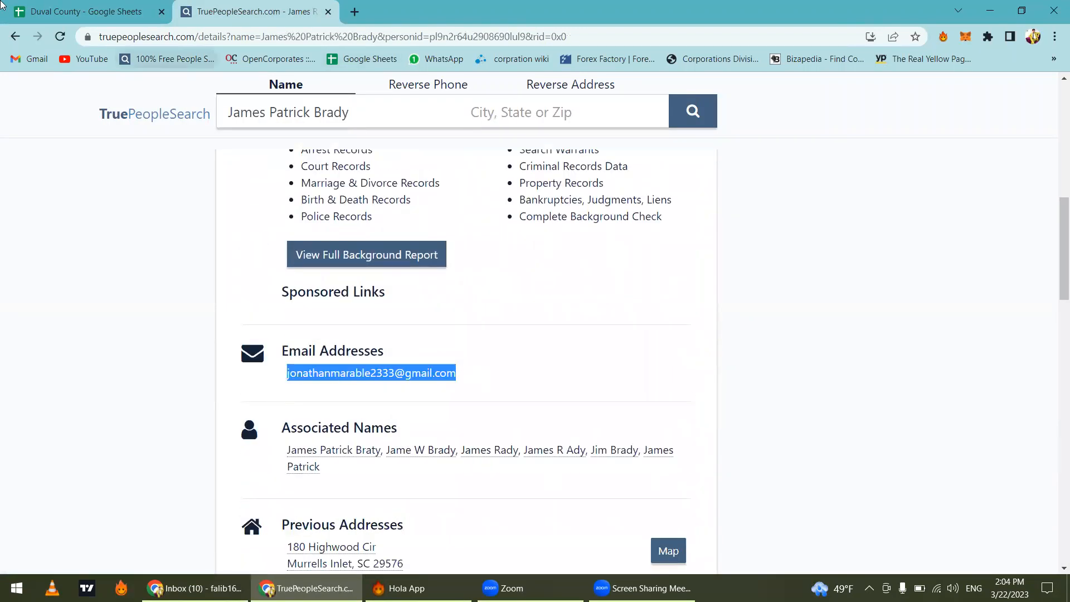
pyautogui.hotkey('ctrl', 'c')
pyautogui.hotkey('ctrl', 'Tab')
pyautogui.click(619, 303)
pyautogui.hotkey('ctrl', 'v')
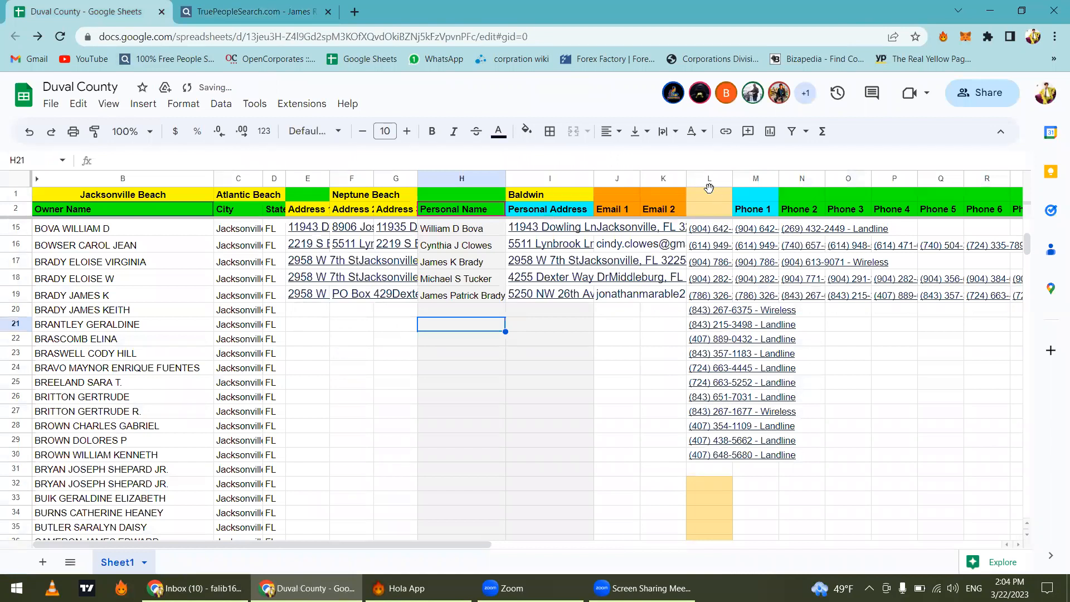
# Clear the leftover phone numbers from the whole of column L.
pyautogui.click(709, 193)
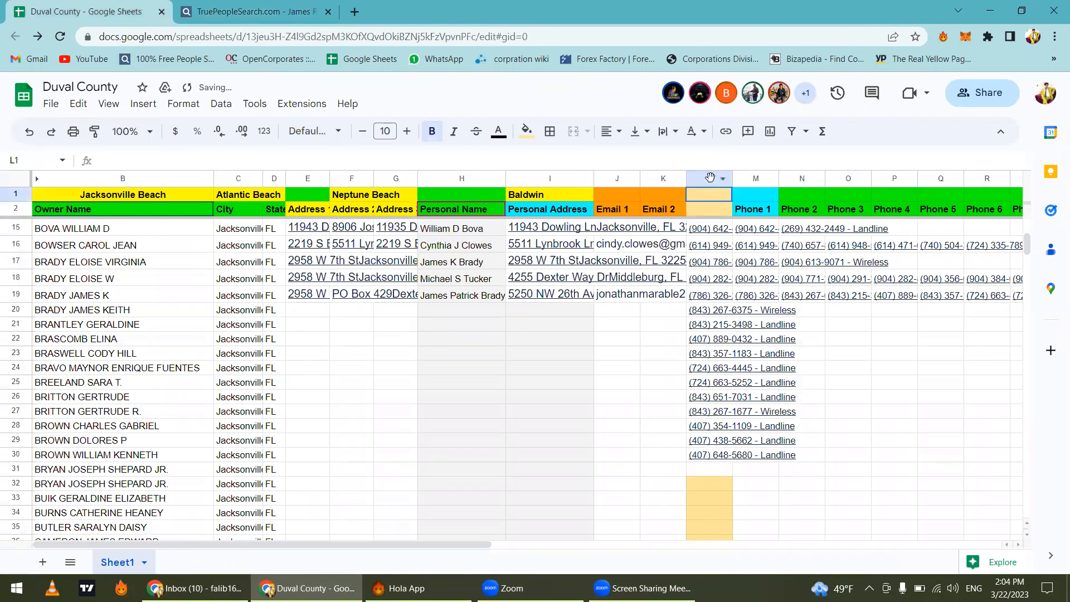
pyautogui.click(711, 177)
pyautogui.press('Delete')
pyautogui.click(362, 365)
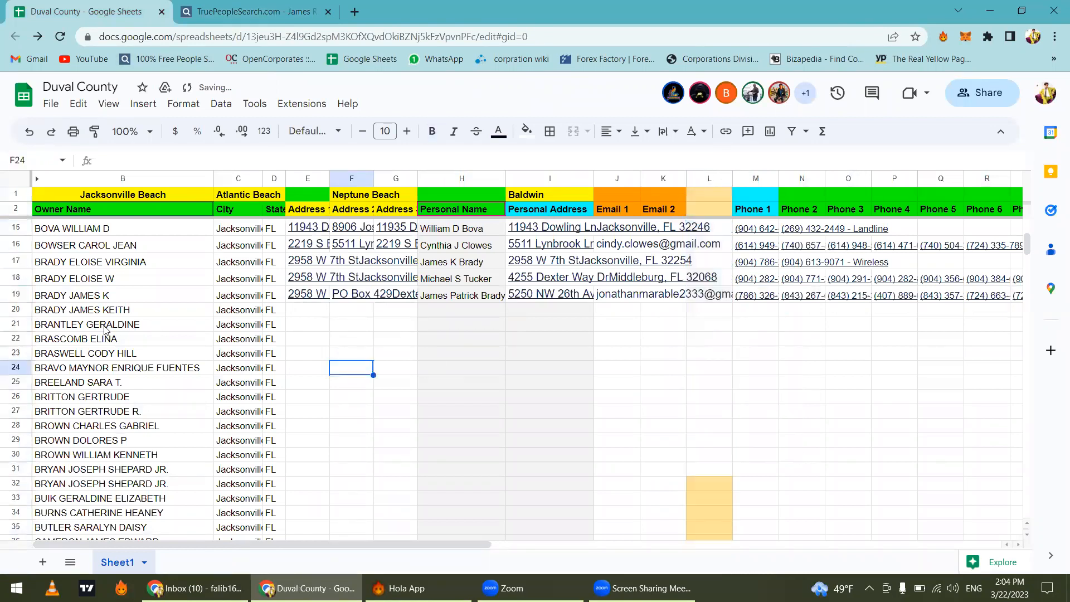
pyautogui.click(107, 311)
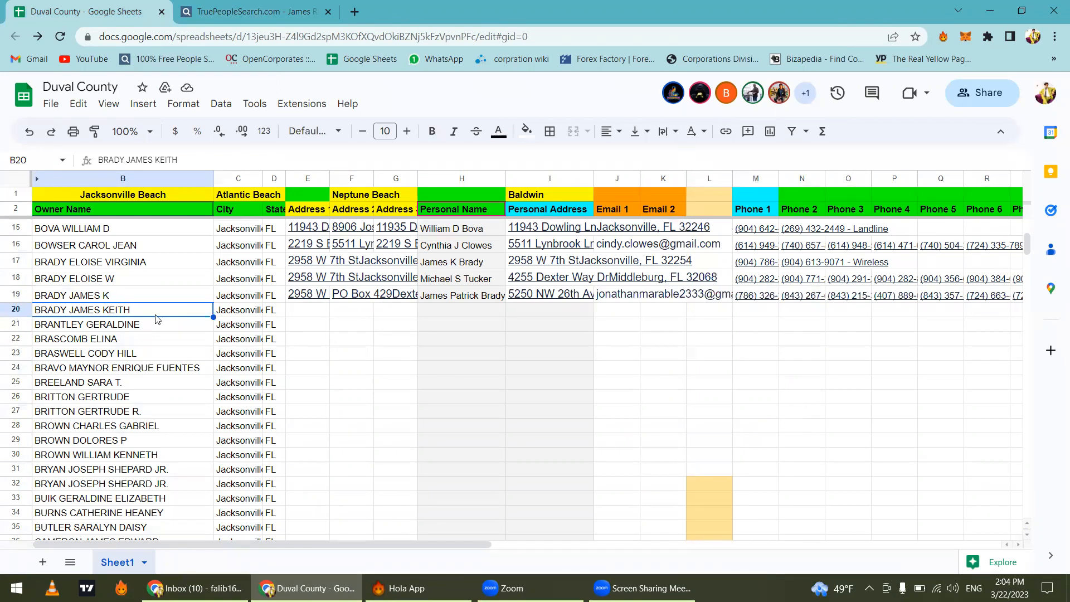
pyautogui.click(111, 443)
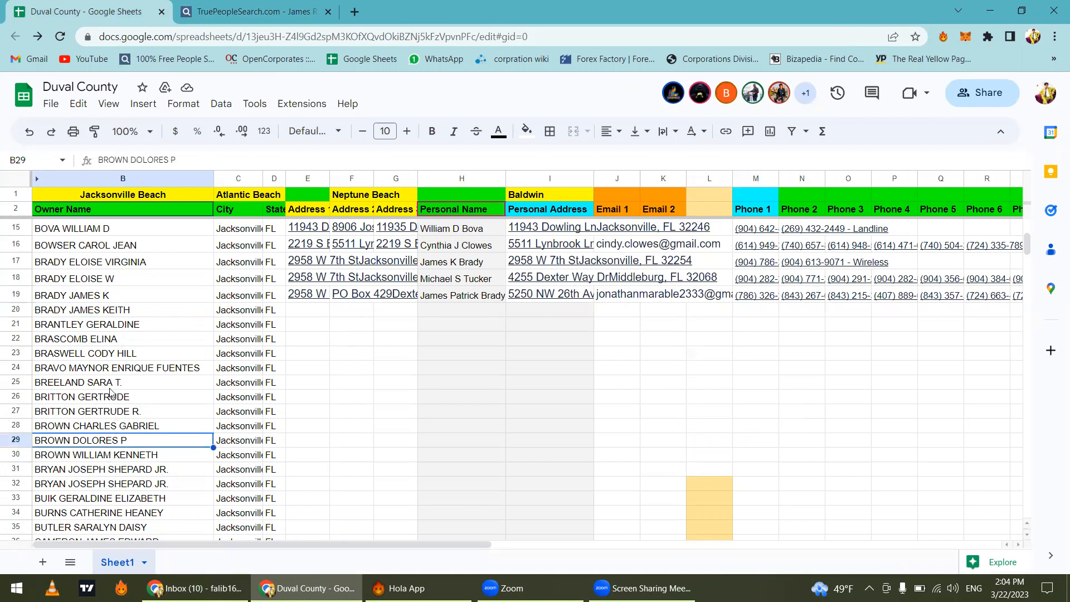
pyautogui.click(103, 384)
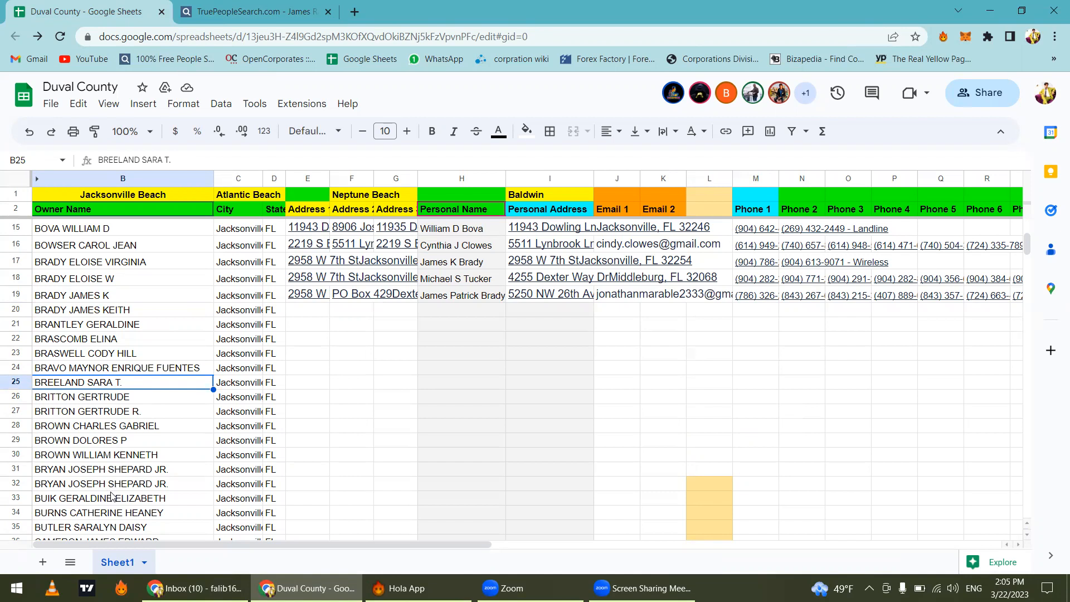
pyautogui.scroll(-2, 112, 496)
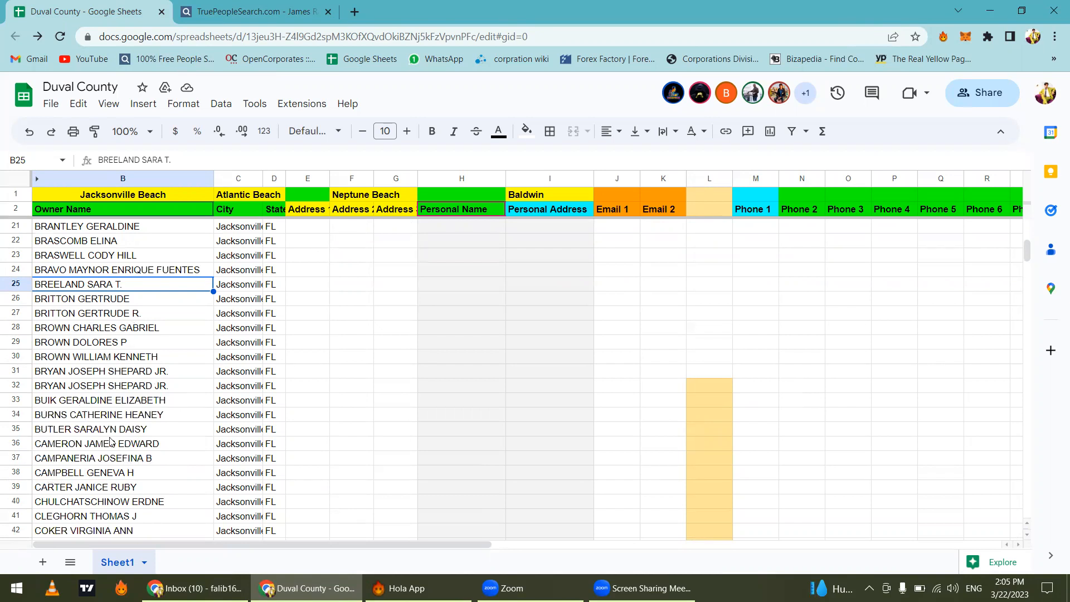
pyautogui.scroll(2, 110, 441)
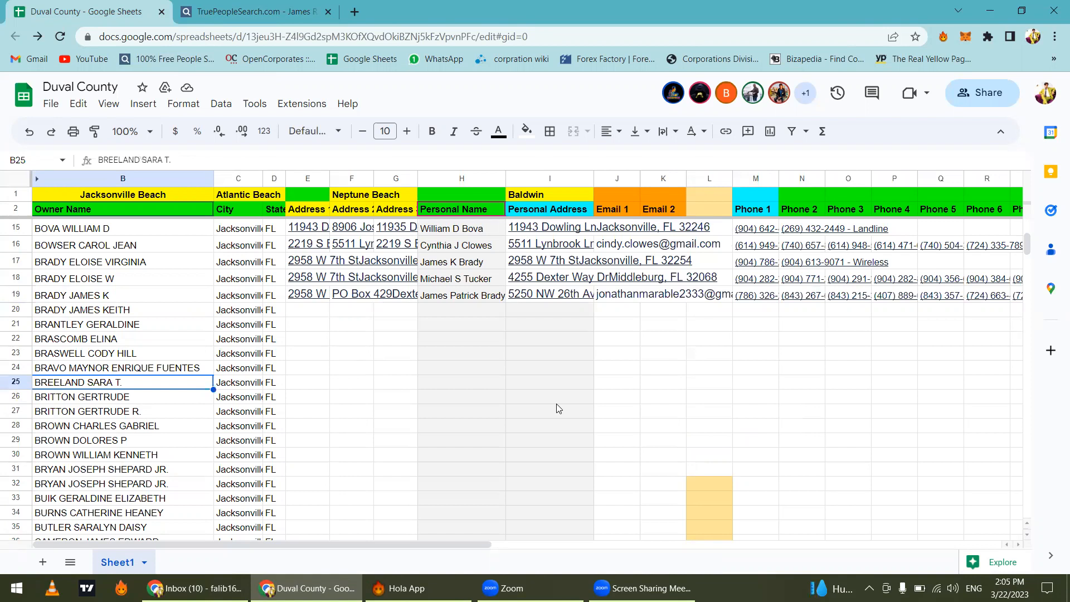